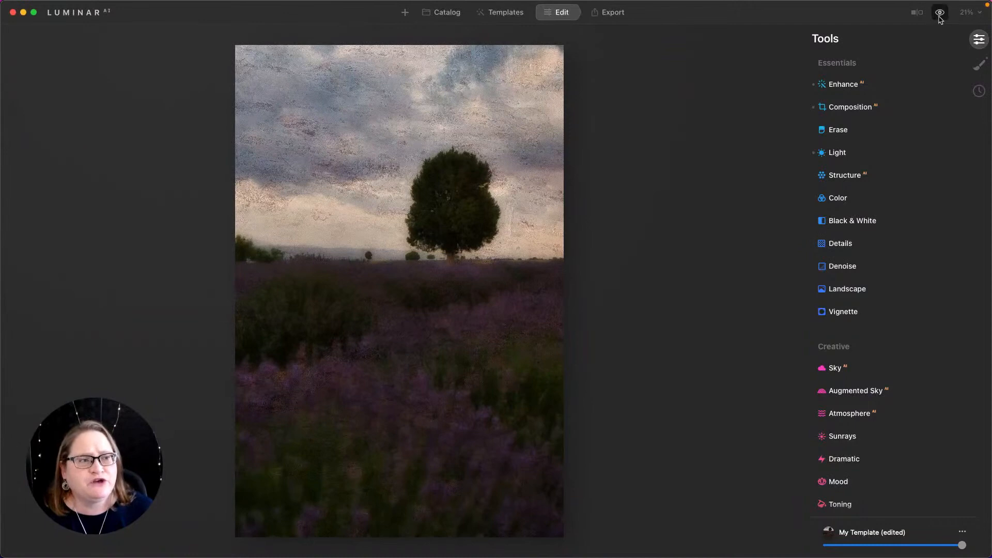
Compare the edited lavender field photo with its unedited version and revert all its adjustments to the original
{"action": "left_click", "coordinate": [940, 16]}
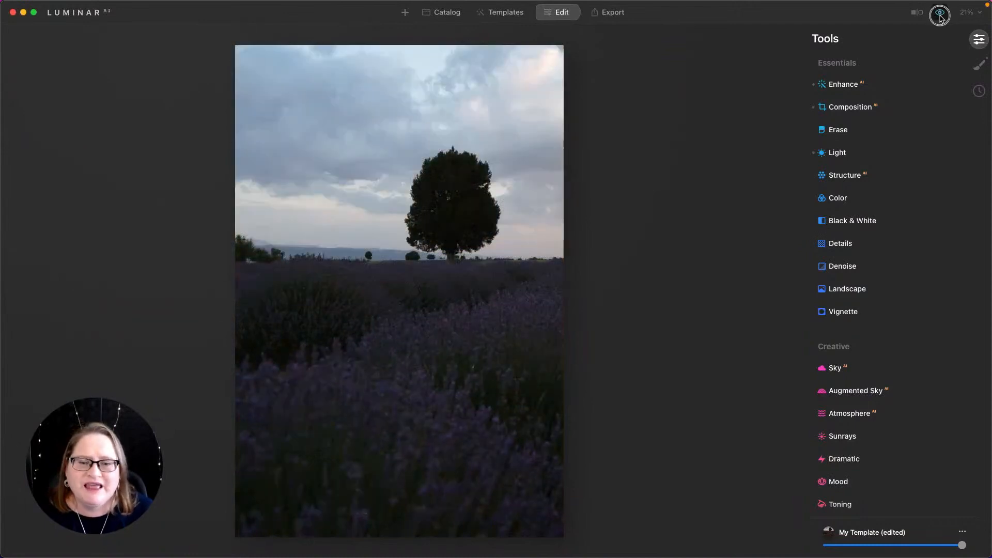
{"action": "left_click", "coordinate": [940, 15]}
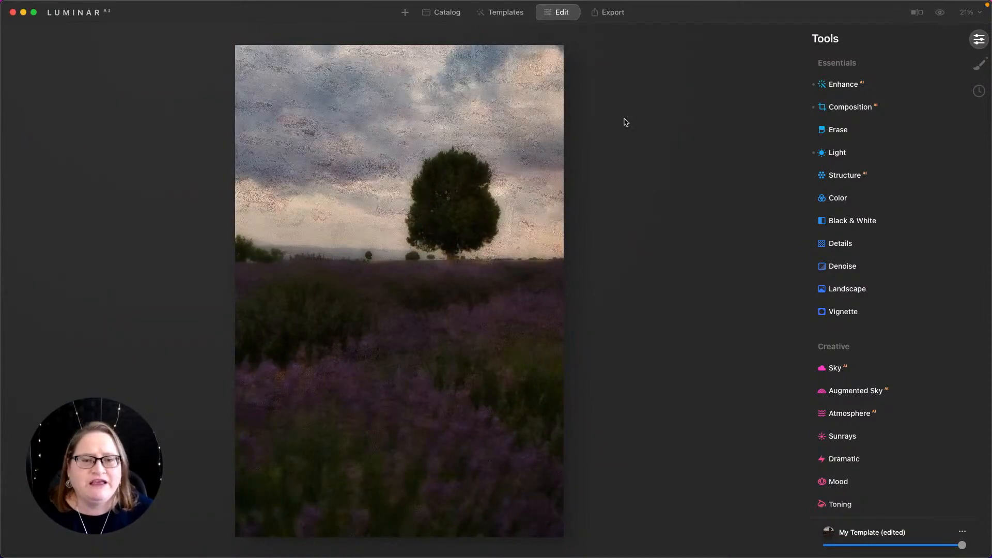
{"action": "right_click", "coordinate": [539, 130]}
{"action": "mouse_move", "coordinate": [553, 175]}
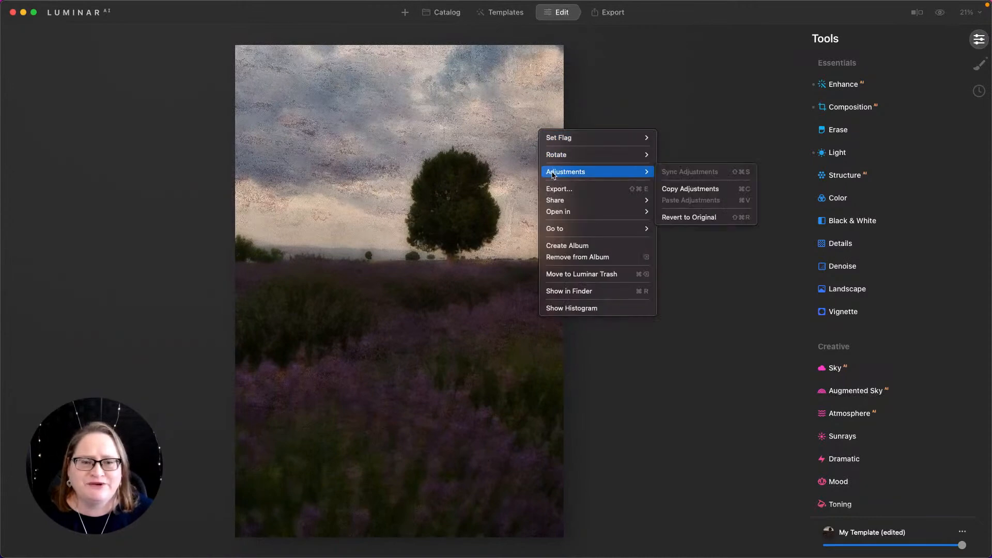
{"action": "left_click", "coordinate": [682, 217]}
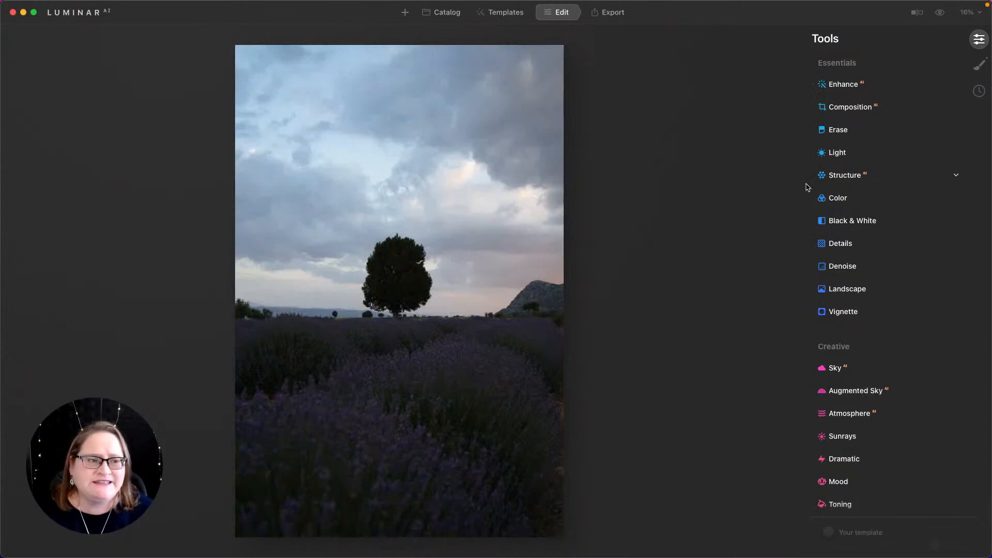
Crop the photo tighter at its original ratio, cutting out the hill and placing the lone tree right of centre
{"action": "left_click", "coordinate": [862, 108]}
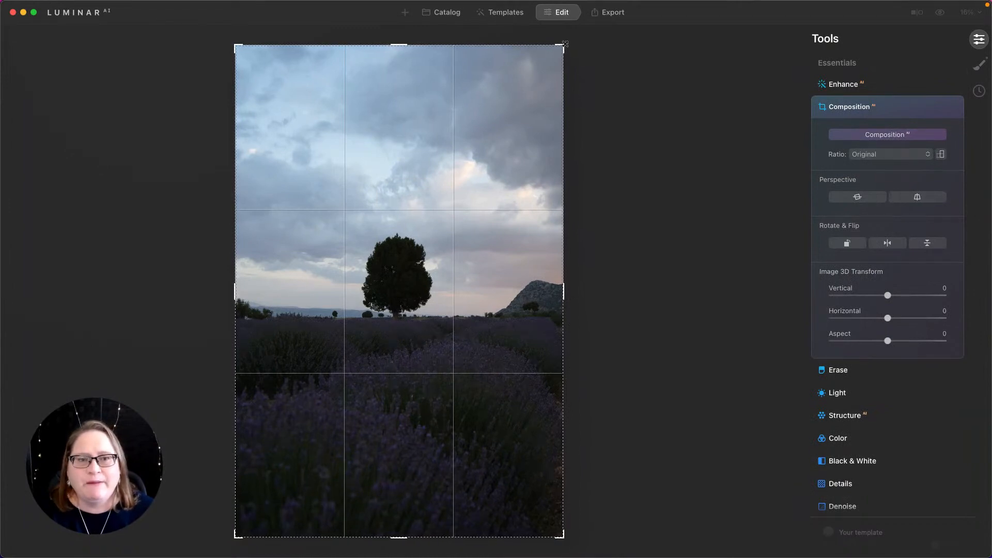
{"action": "left_click_drag", "start_coordinate": [566, 45], "coordinate": [525, 96]}
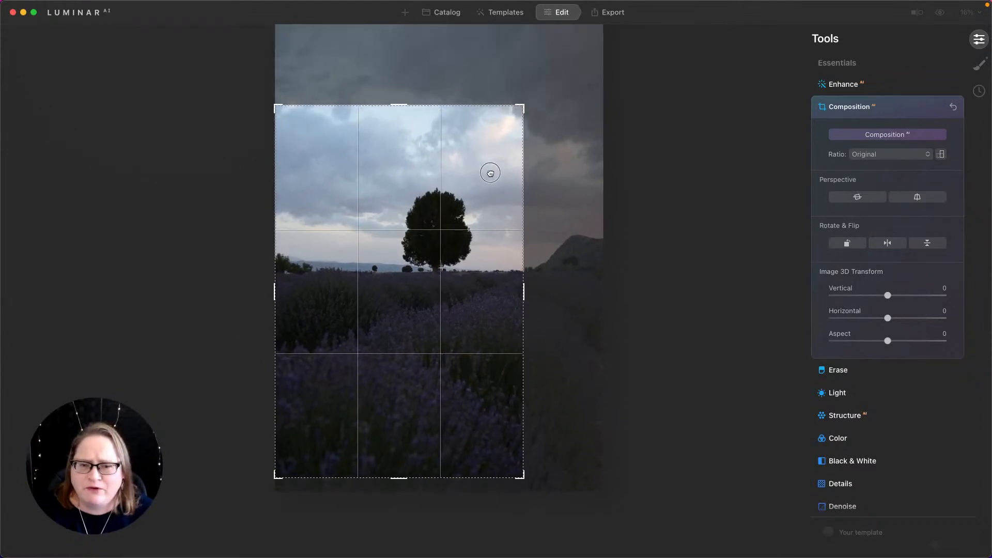
{"action": "left_click_drag", "start_coordinate": [490, 170], "coordinate": [491, 173]}
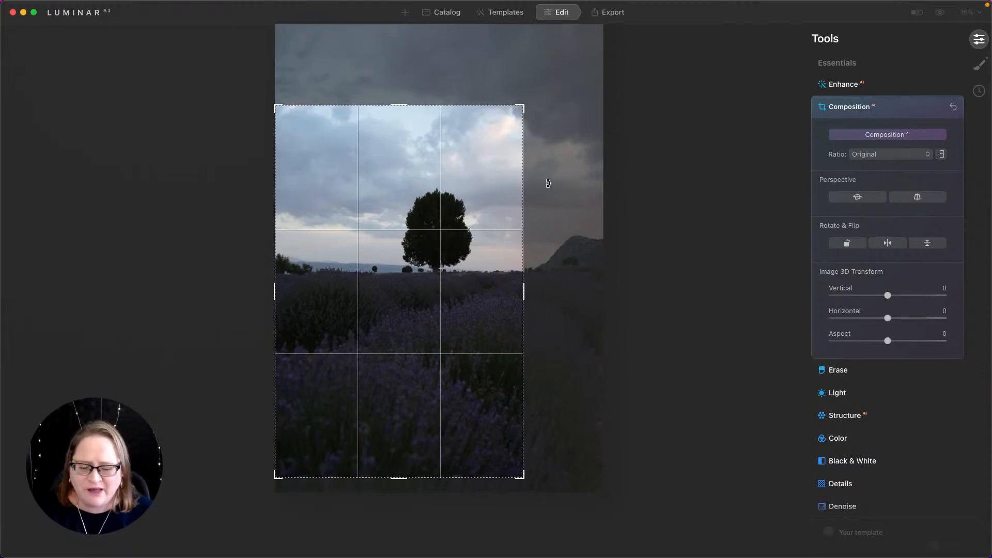
{"action": "key", "text": "Return"}
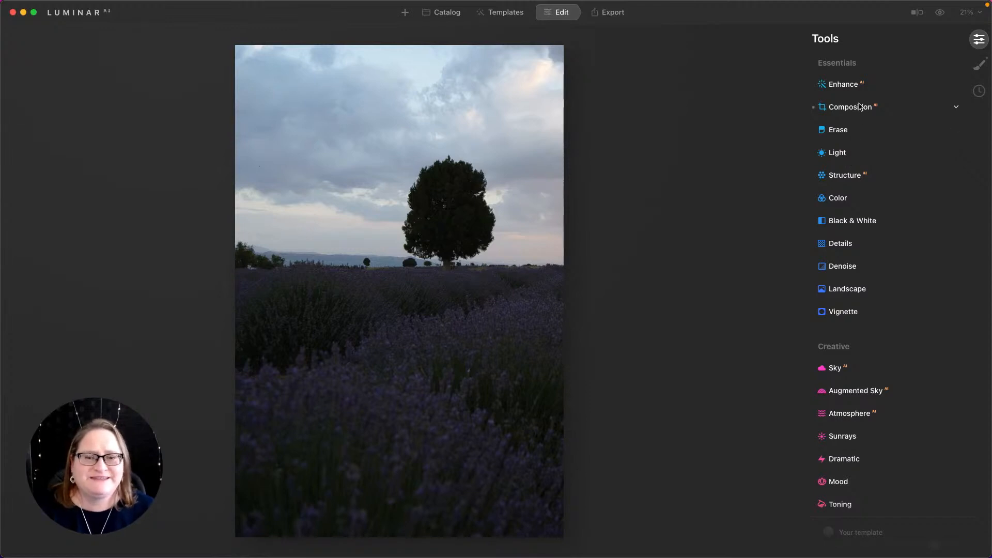
Brighten the whole photo with Enhance AI by setting Accent to 98
{"action": "left_click", "coordinate": [852, 85]}
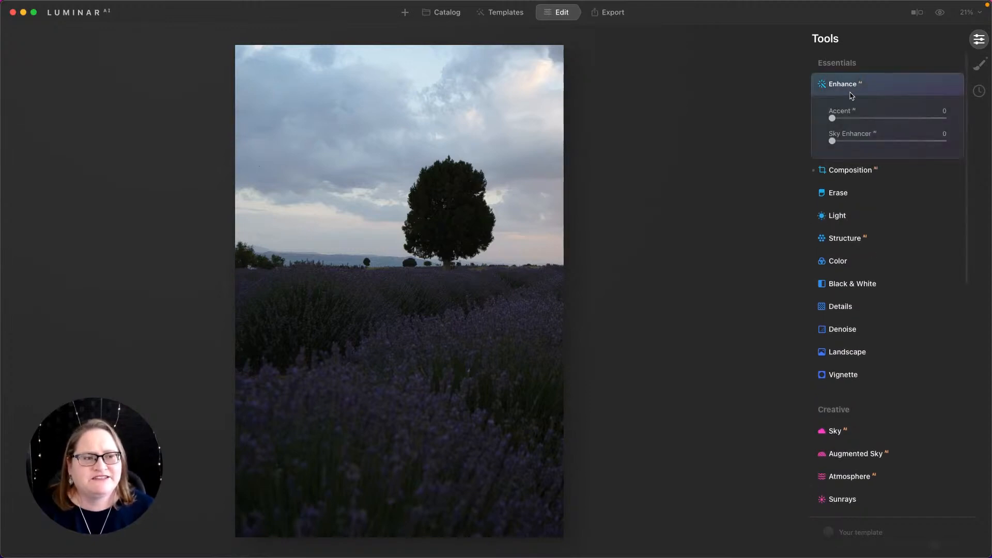
{"action": "left_click_drag", "start_coordinate": [832, 118], "coordinate": [941, 119]}
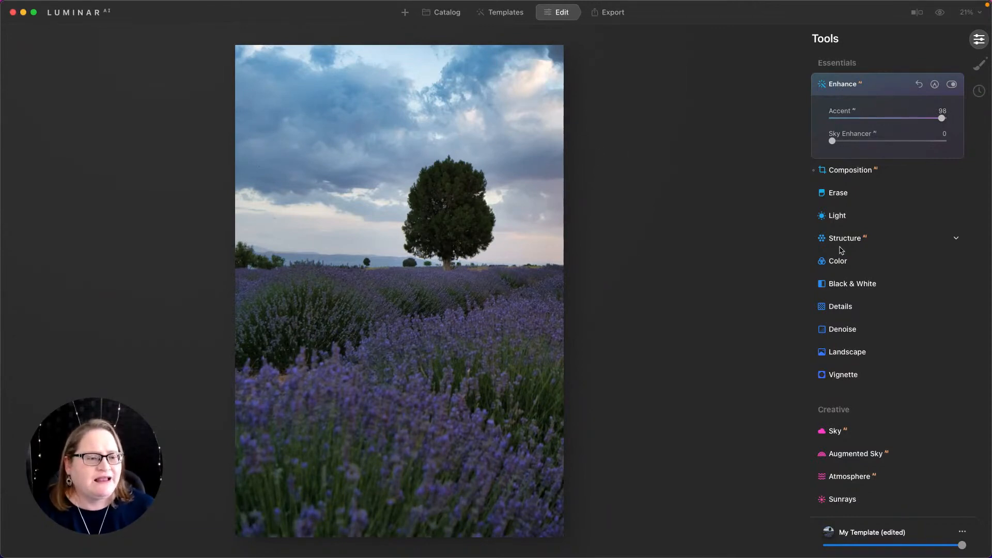
Apply the Mystical effect with Amount 58, Shadows 35 and Colorize Warmth 69
{"action": "scroll", "coordinate": [860, 269], "scroll_direction": "down", "scroll_amount": 5}
{"action": "scroll", "coordinate": [860, 268], "scroll_direction": "down", "scroll_amount": 4}
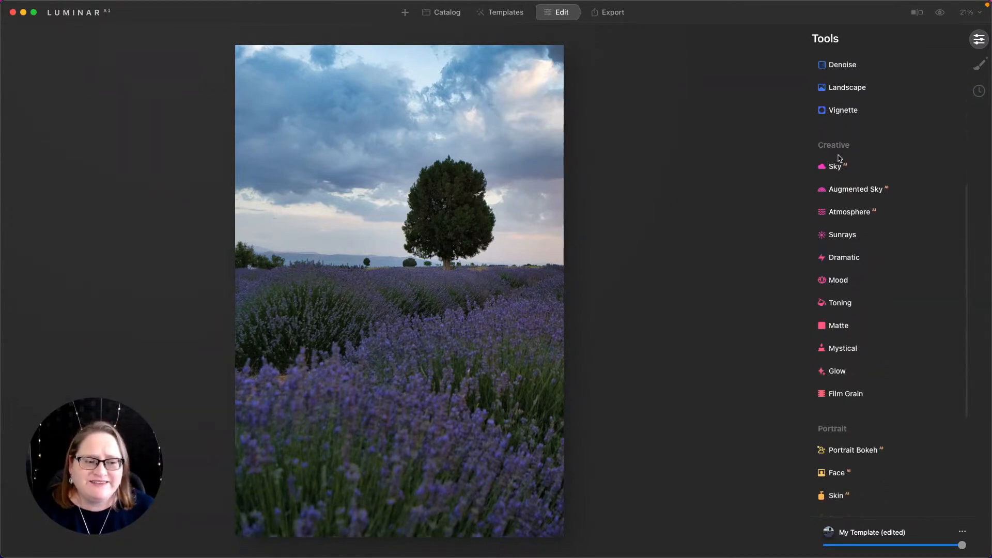
{"action": "left_click", "coordinate": [843, 349]}
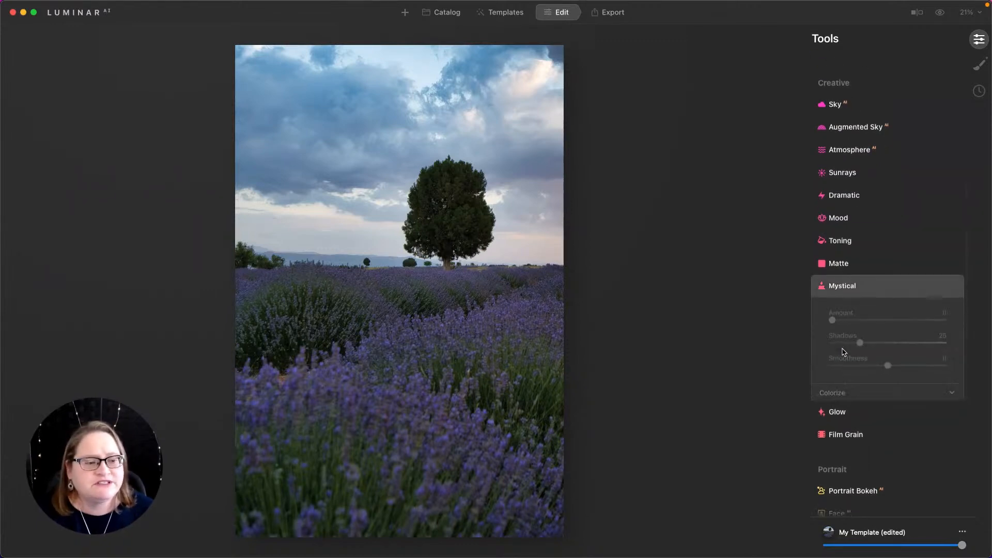
{"action": "left_click_drag", "start_coordinate": [832, 321], "coordinate": [903, 322]}
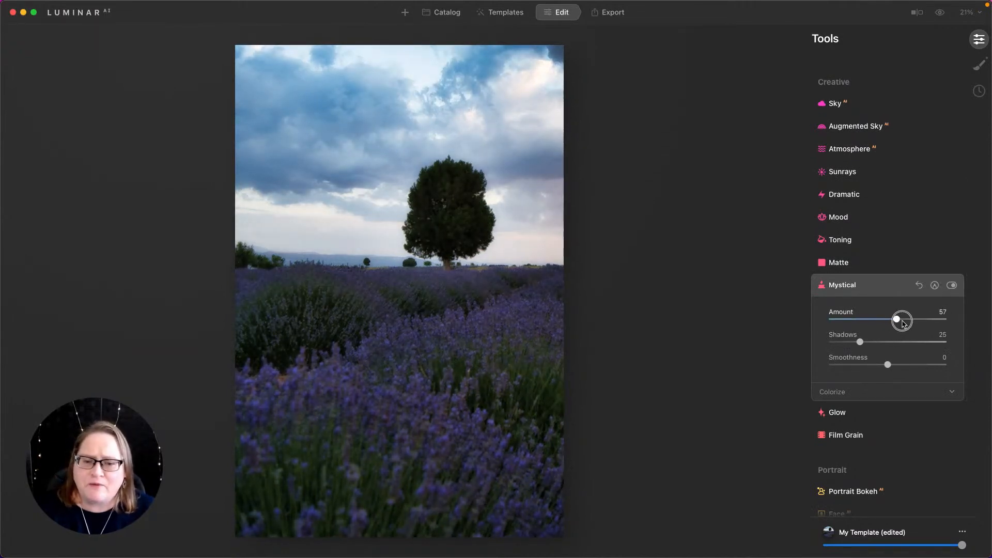
{"action": "left_click_drag", "start_coordinate": [903, 324], "coordinate": [901, 321]}
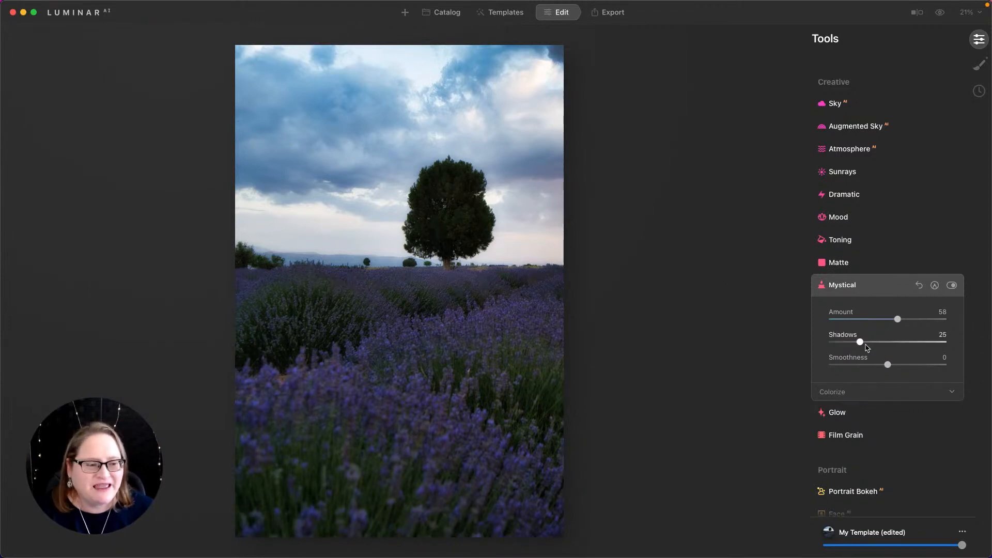
{"action": "left_click_drag", "start_coordinate": [862, 344], "coordinate": [870, 342]}
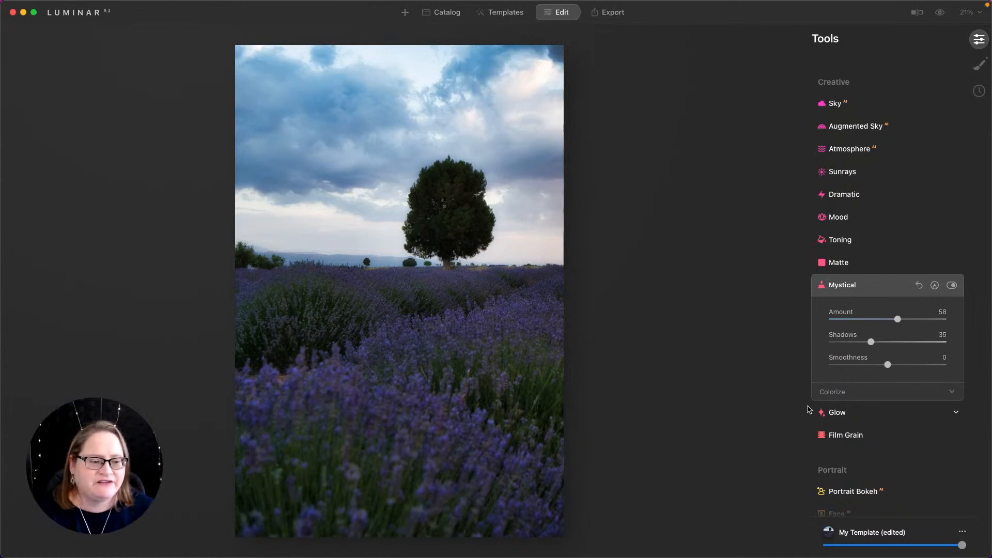
{"action": "left_click", "coordinate": [831, 394]}
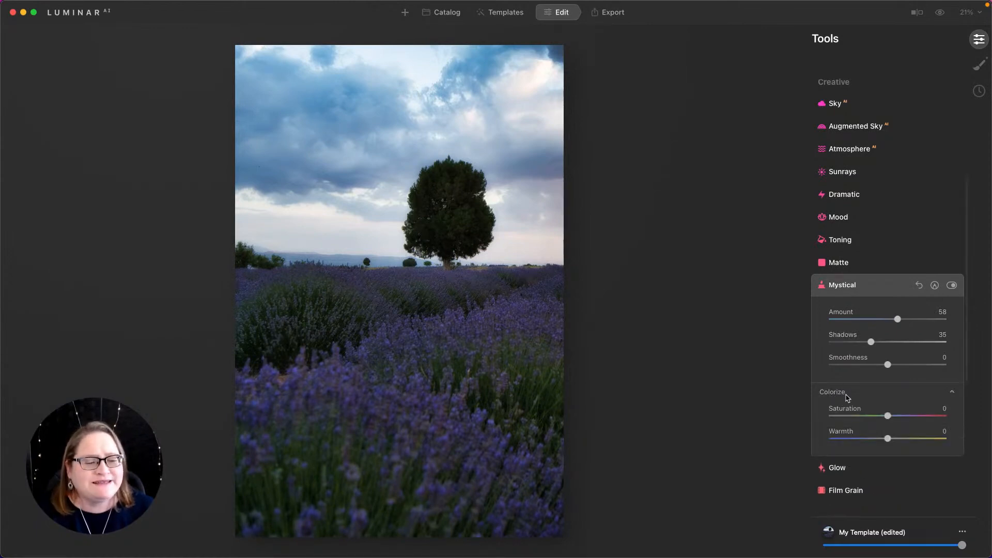
{"action": "left_click_drag", "start_coordinate": [888, 438], "coordinate": [926, 438]}
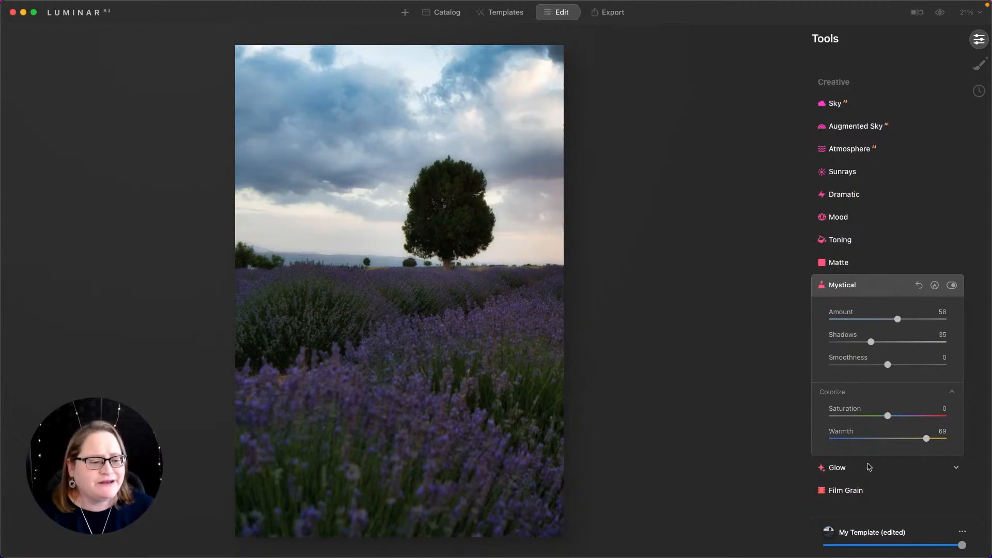
Add a Glow effect with Amount 56, try the Glow and Orton Effect types, and settle on Orton Effect Soft
{"action": "left_click", "coordinate": [837, 468]}
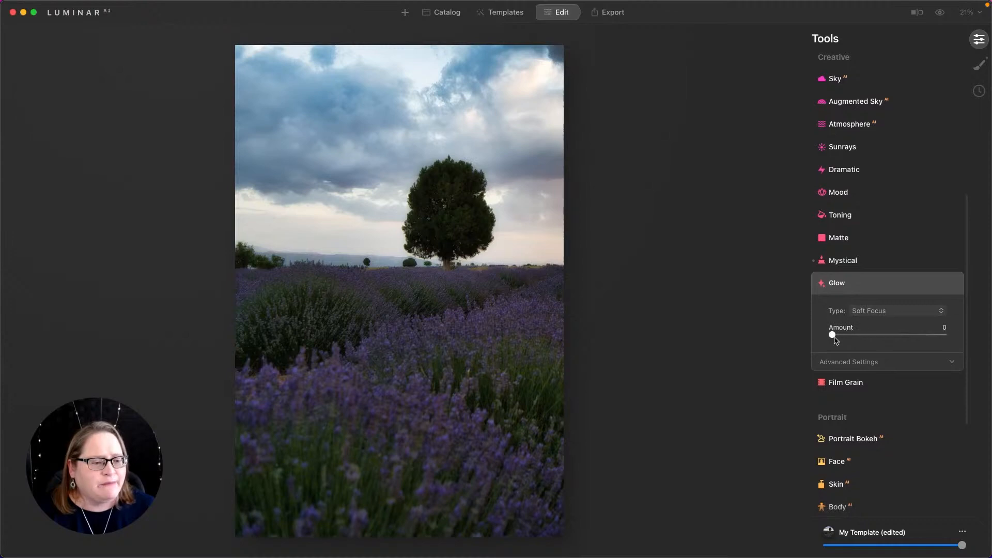
{"action": "left_click_drag", "start_coordinate": [832, 336], "coordinate": [895, 335]}
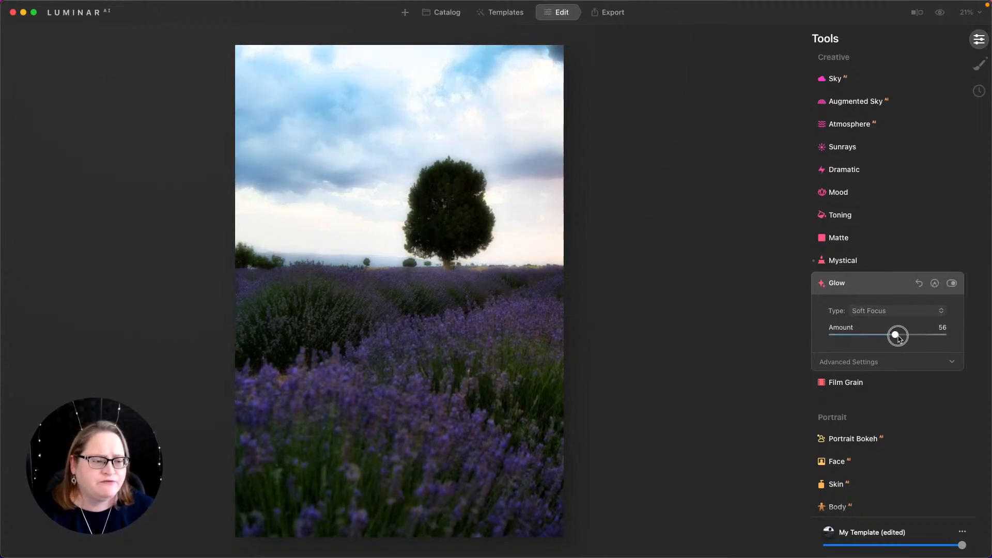
{"action": "left_click", "coordinate": [896, 310]}
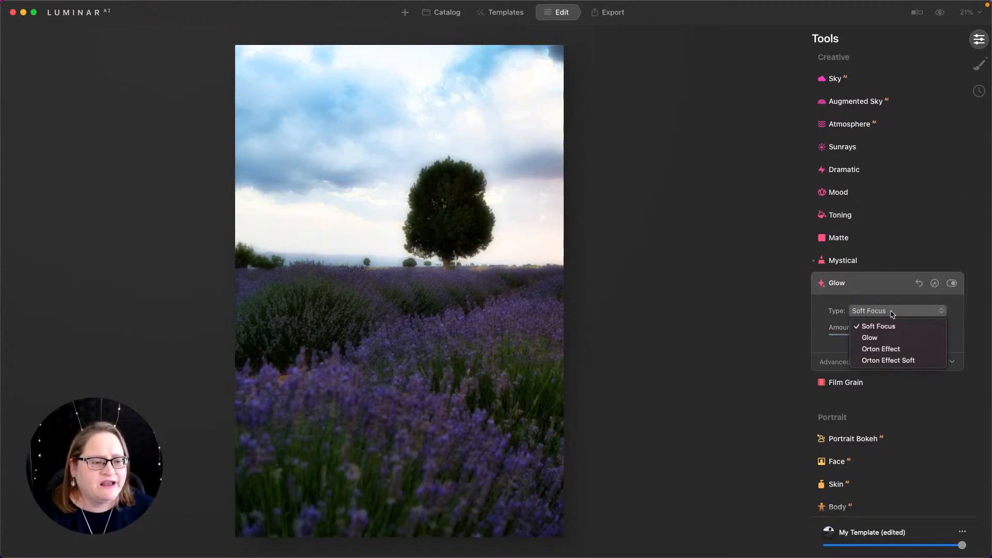
{"action": "left_click", "coordinate": [879, 337]}
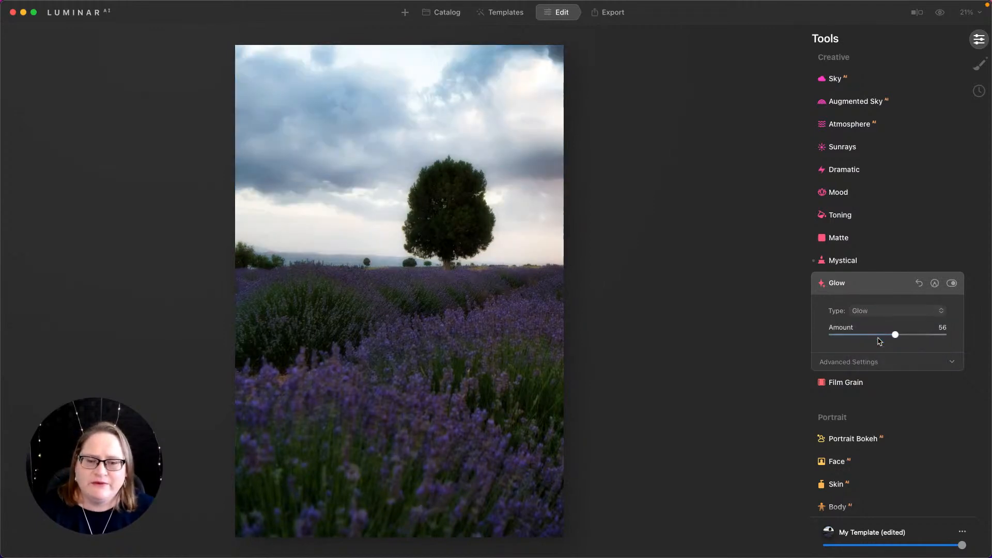
{"action": "left_click", "coordinate": [882, 310]}
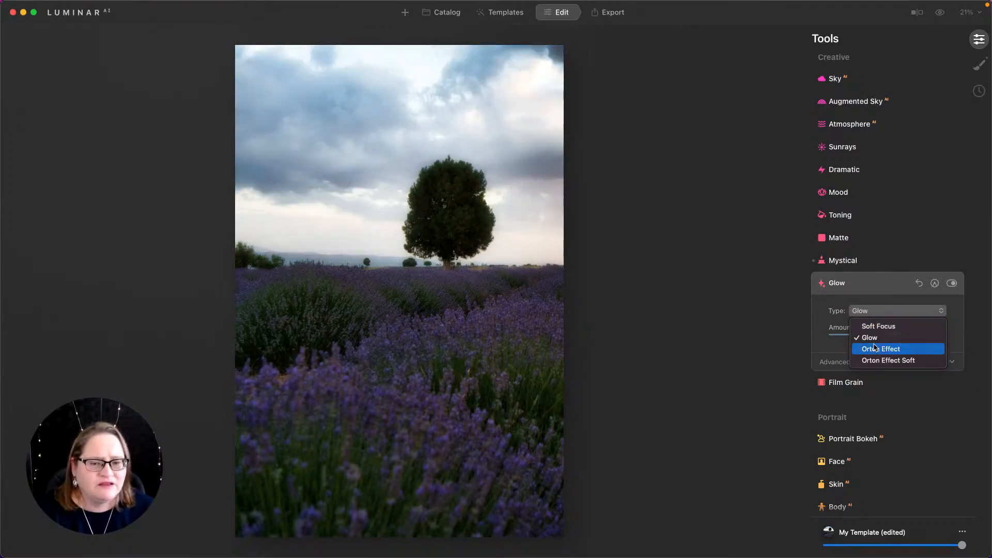
{"action": "left_click", "coordinate": [874, 348]}
{"action": "left_click", "coordinate": [867, 311]}
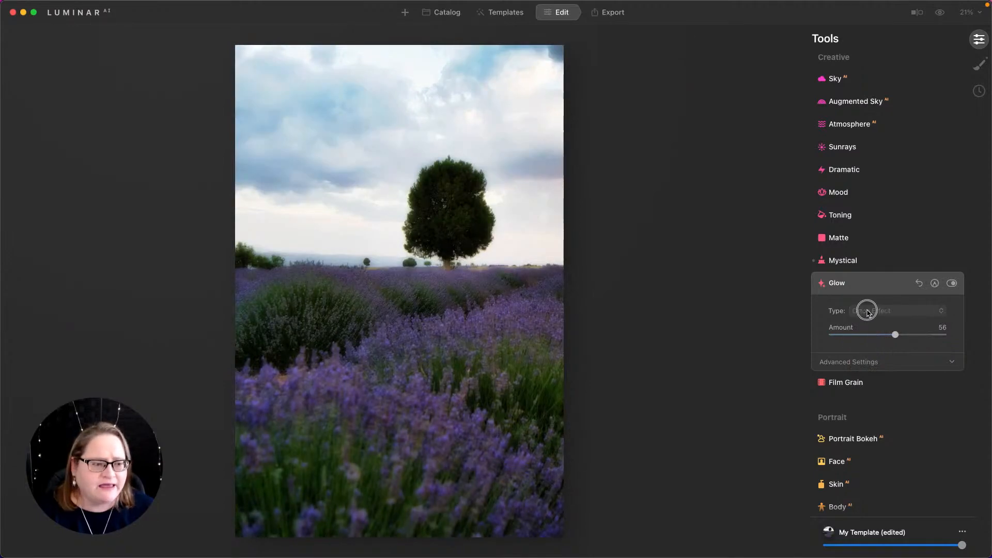
{"action": "left_click", "coordinate": [868, 360]}
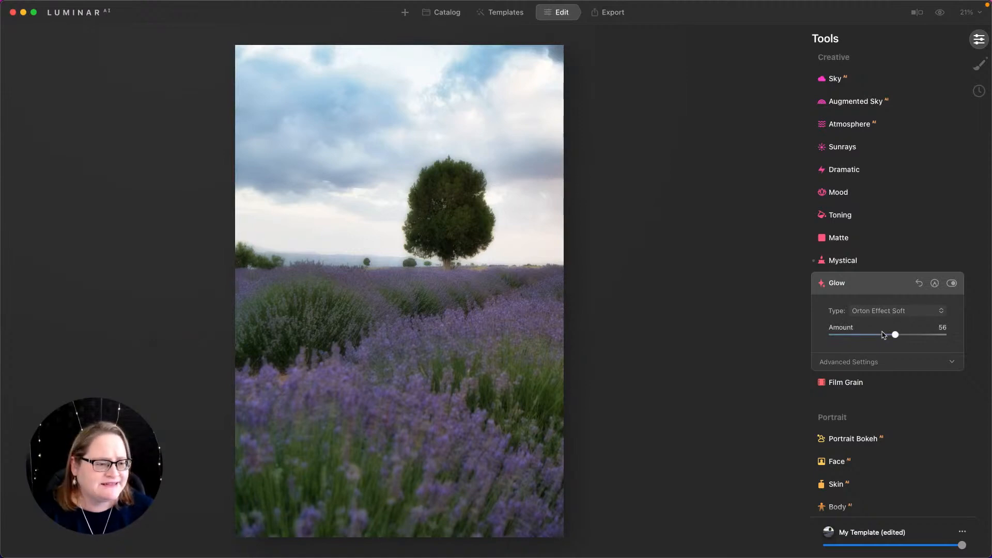
Refine the Orton glow with Softness 40, Brightness -16, Contrast 36 and Warmth 24, and compare the result with the unedited photo
{"action": "left_click", "coordinate": [863, 362]}
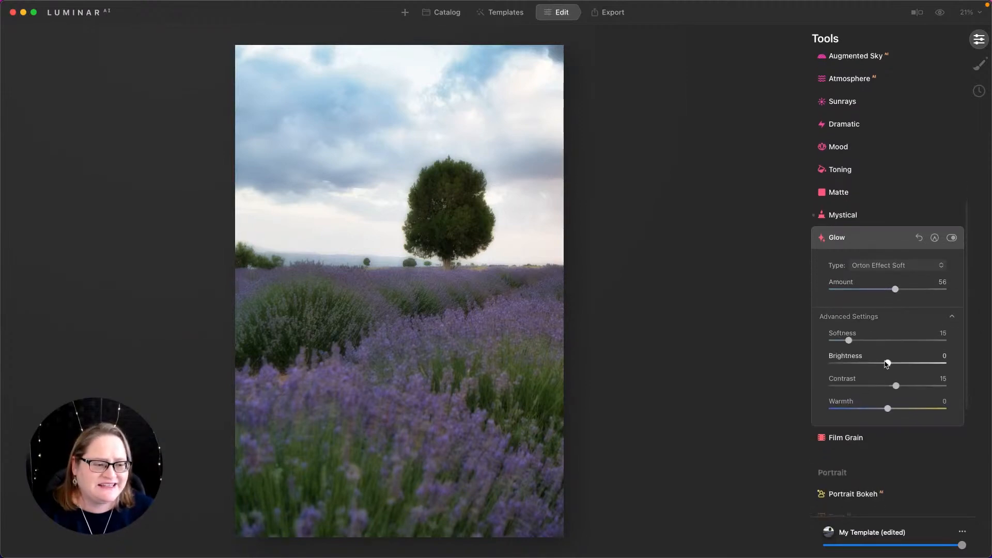
{"action": "left_click_drag", "start_coordinate": [887, 364], "coordinate": [876, 341]}
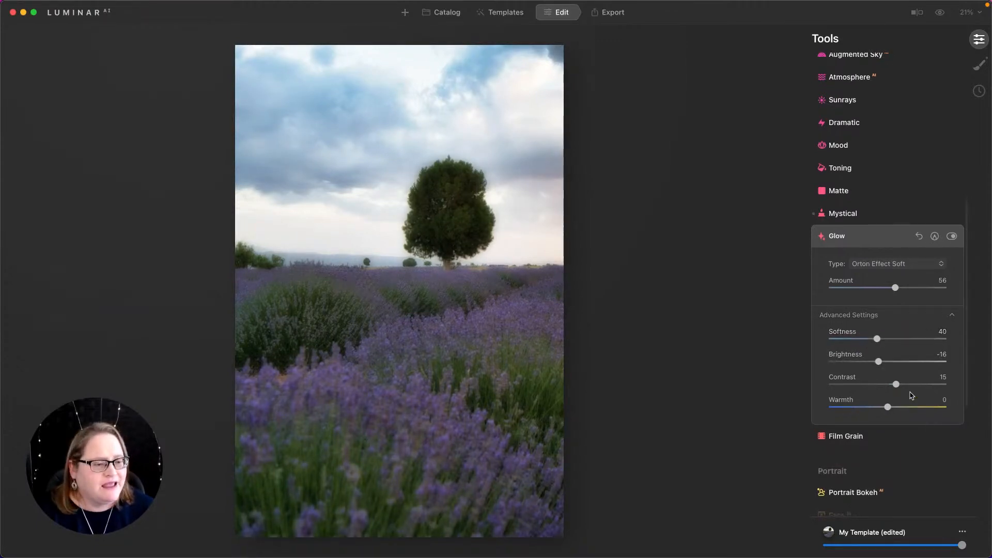
{"action": "left_click_drag", "start_coordinate": [896, 385], "coordinate": [900, 406]}
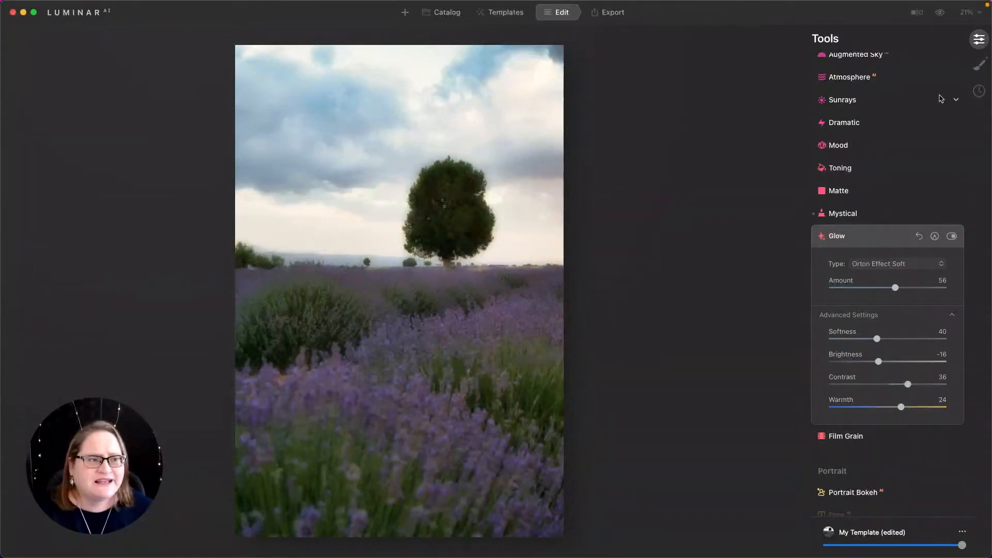
{"action": "left_click", "coordinate": [938, 13]}
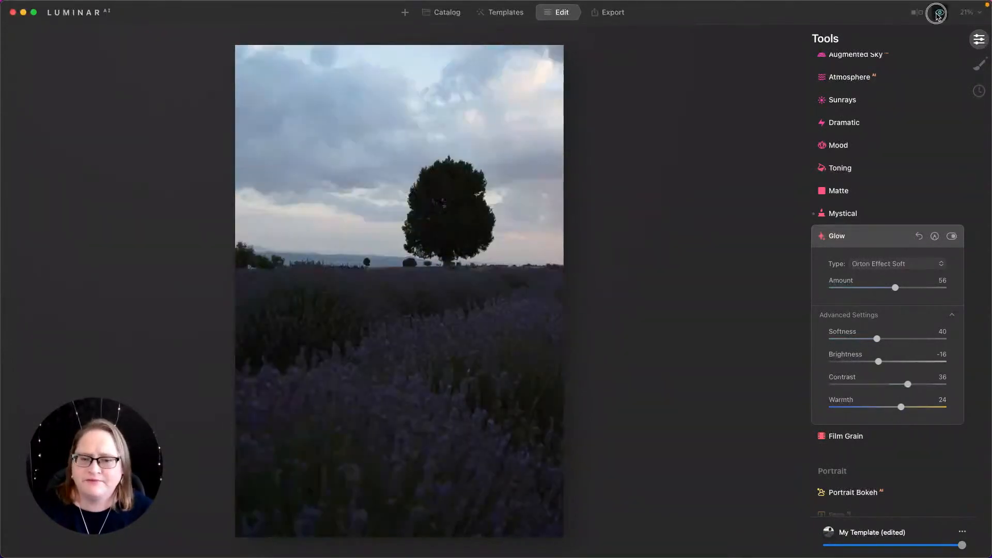
{"action": "left_click", "coordinate": [939, 14]}
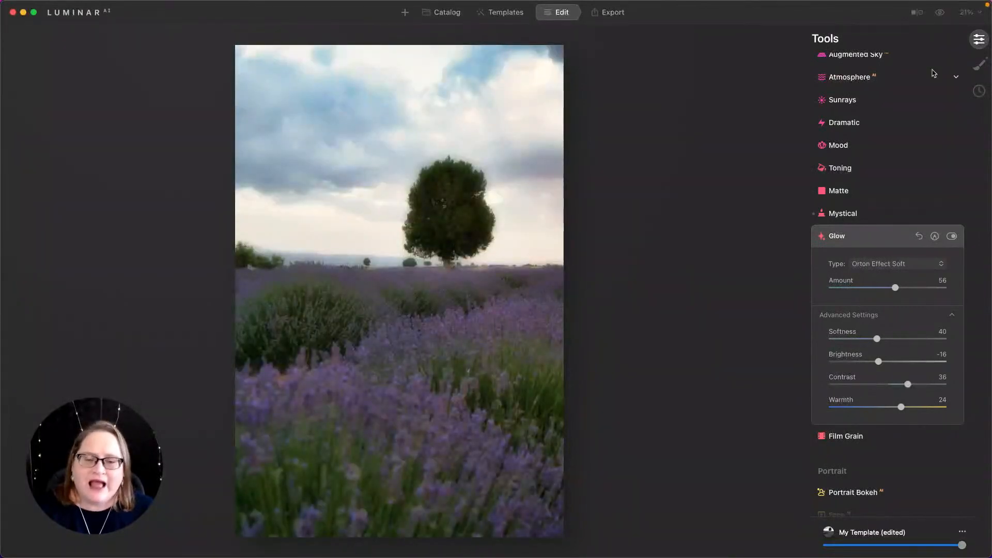
Adjust the photo's Light settings to Highlights -100, Shadows 5 and Exposure 0.24
{"action": "scroll", "coordinate": [909, 205], "scroll_direction": "up", "scroll_amount": 10}
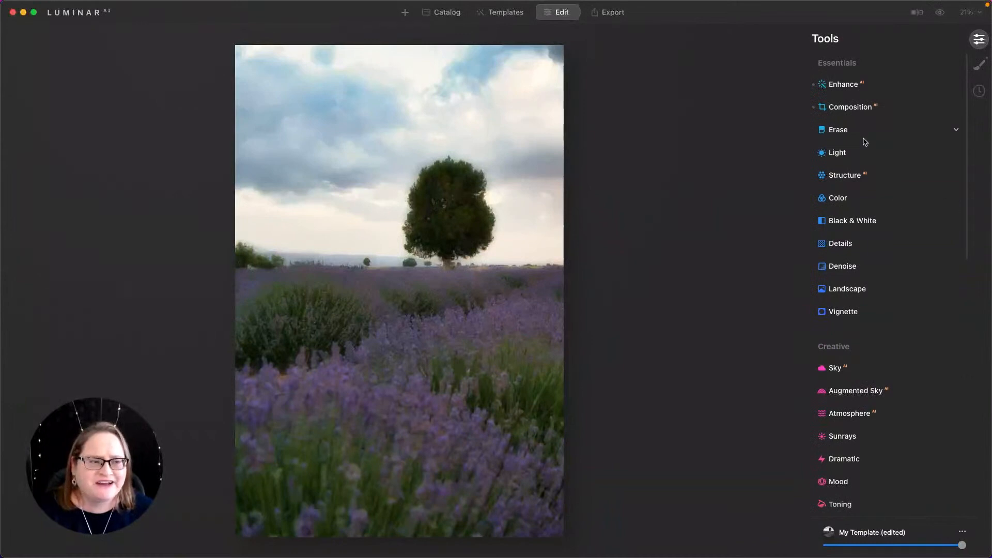
{"action": "left_click", "coordinate": [841, 154]}
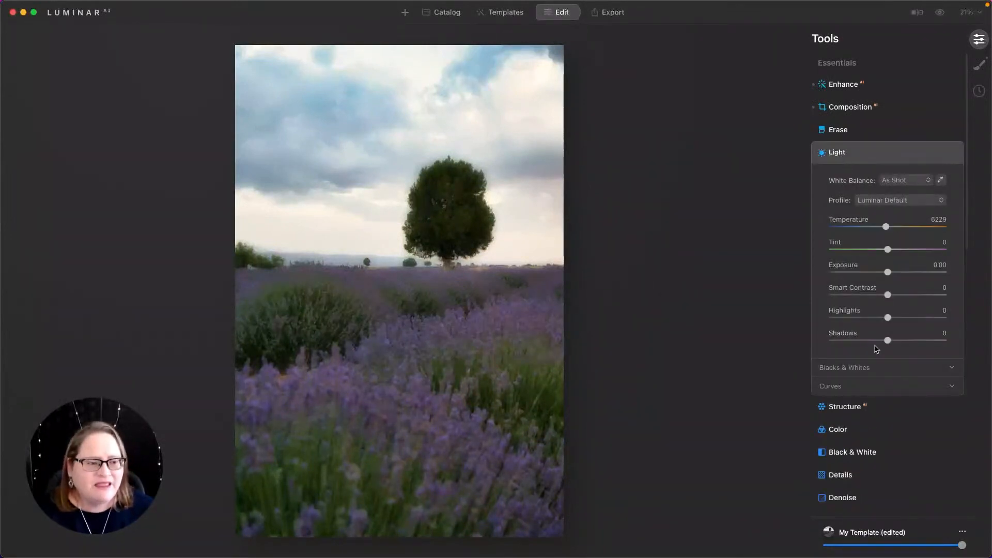
{"action": "left_click_drag", "start_coordinate": [887, 317], "coordinate": [785, 311]}
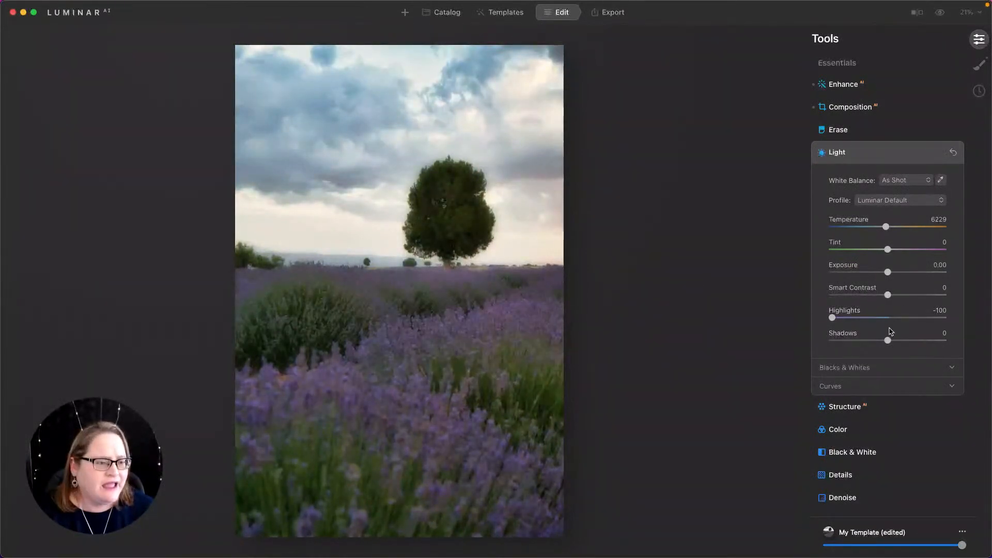
{"action": "left_click_drag", "start_coordinate": [887, 340], "coordinate": [891, 341]}
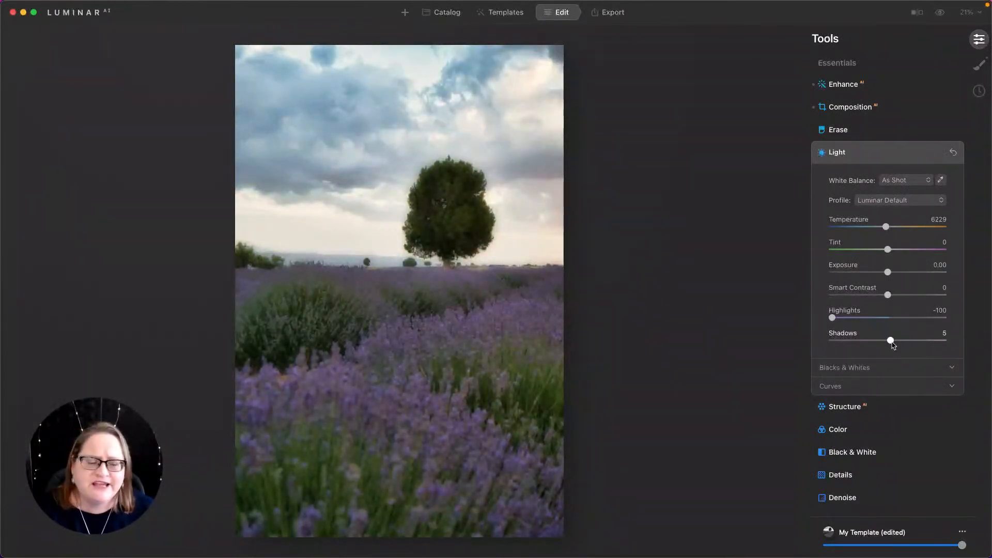
{"action": "left_click_drag", "start_coordinate": [888, 272], "coordinate": [891, 276]}
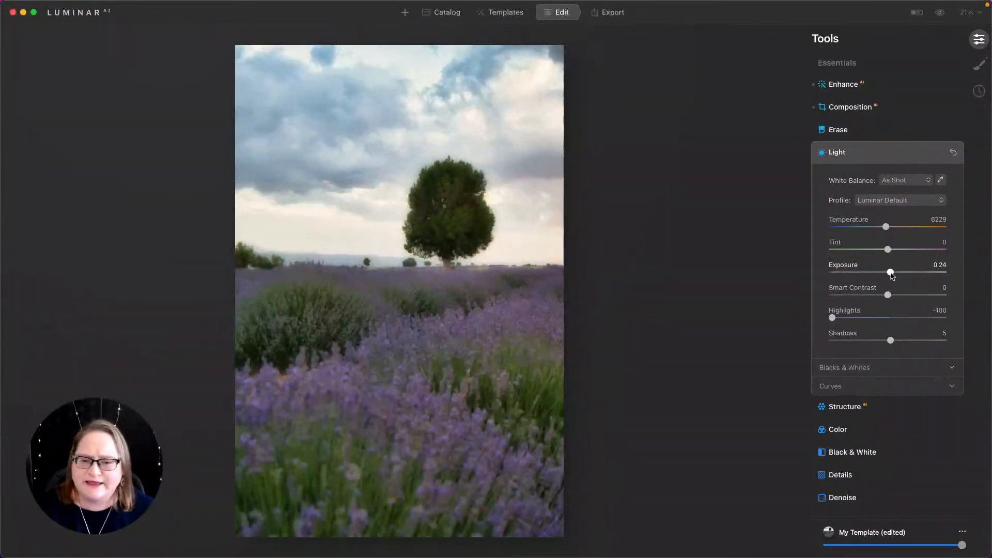
{"action": "left_click", "coordinate": [868, 152]}
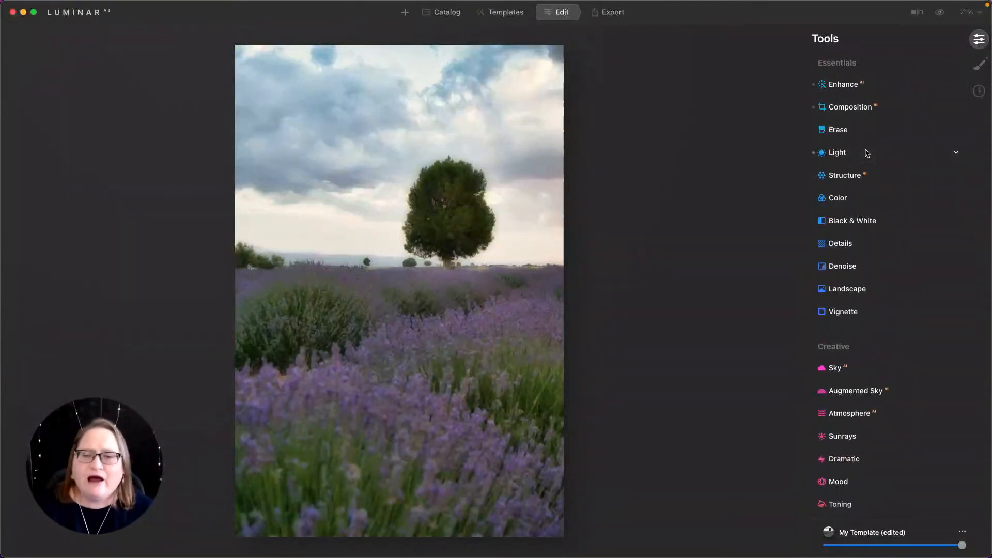
Add a local texture layer using the yellow Texture_Kit_06 texture from the Found_Textures_10 collection
{"action": "left_click", "coordinate": [979, 70]}
{"action": "left_click", "coordinate": [947, 40]}
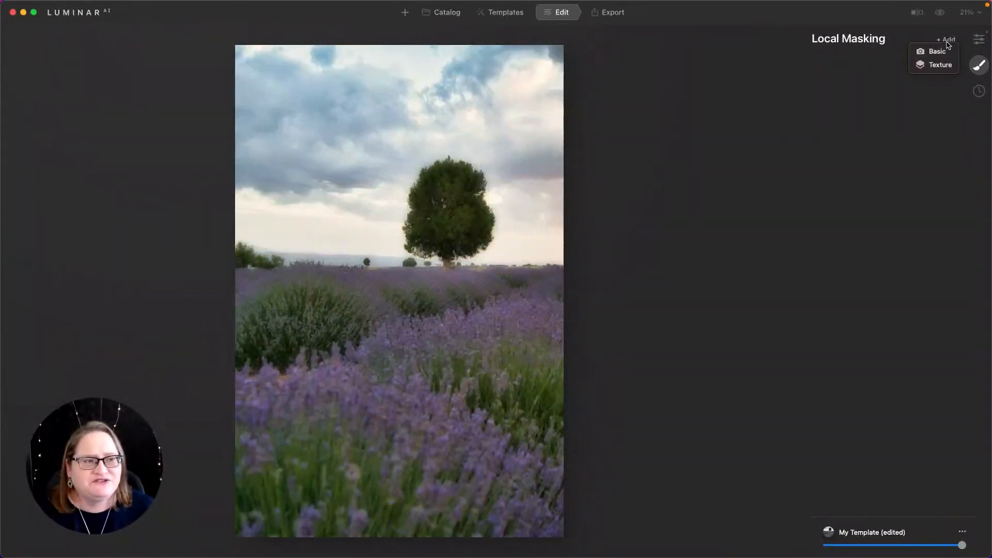
{"action": "left_click", "coordinate": [941, 65]}
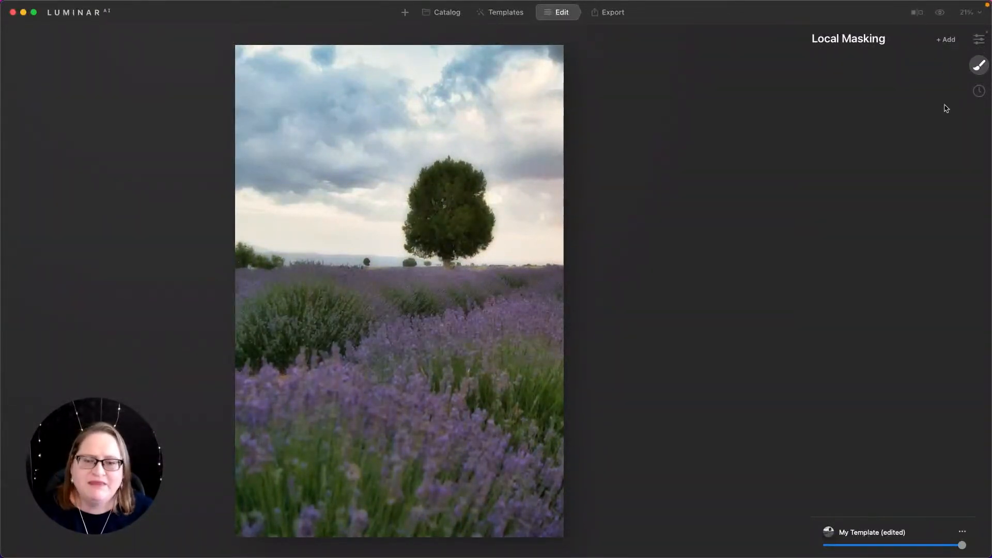
{"action": "left_click", "coordinate": [911, 108]}
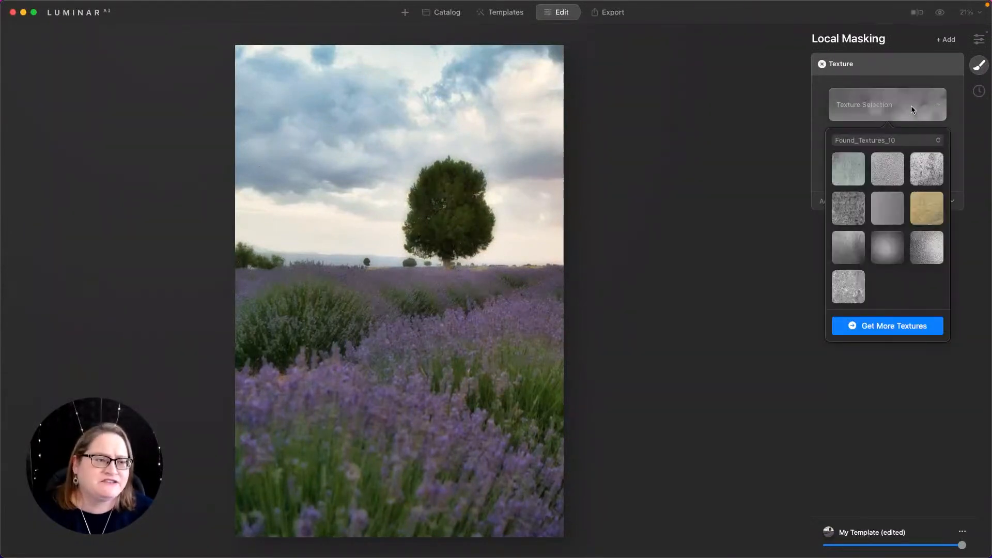
{"action": "left_click", "coordinate": [905, 142]}
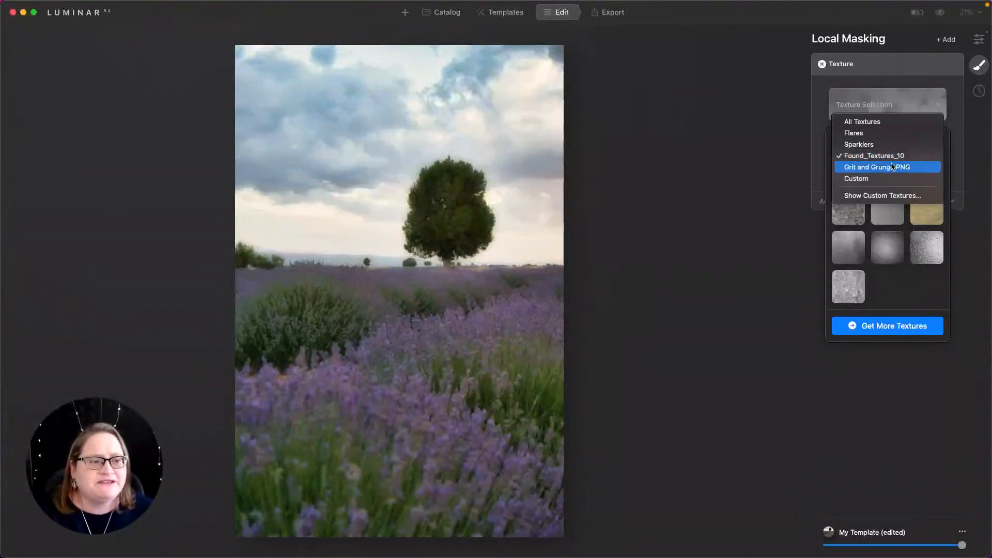
{"action": "left_click", "coordinate": [905, 278]}
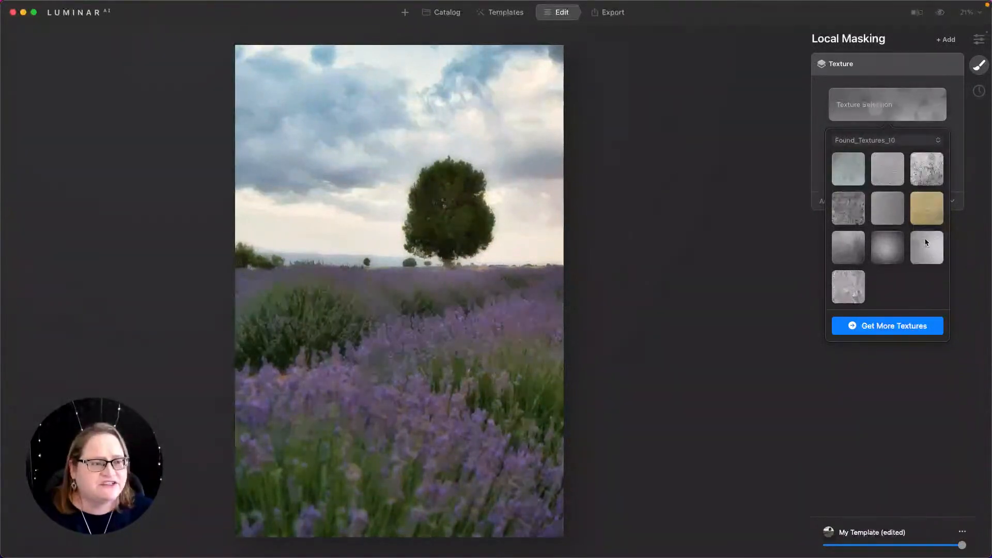
{"action": "left_click", "coordinate": [925, 206]}
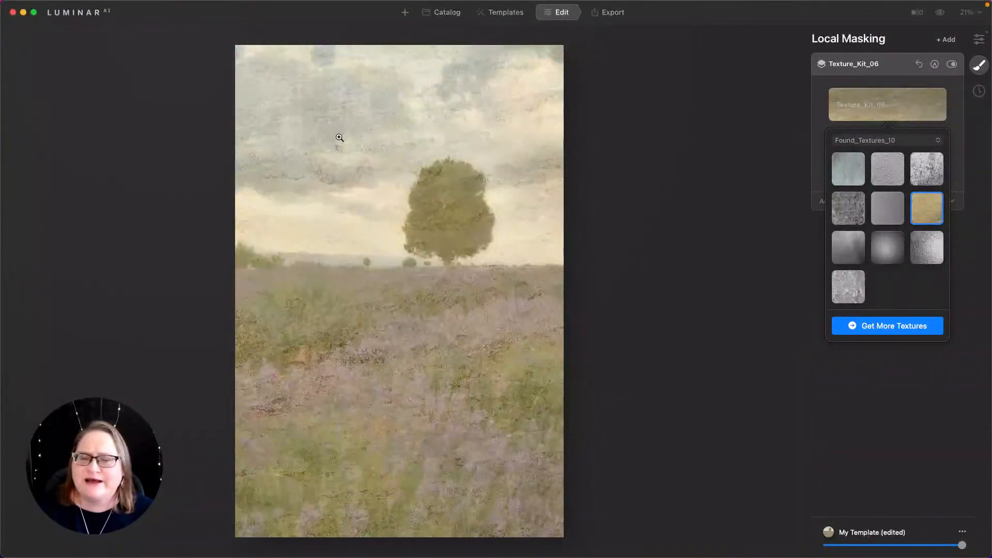
{"action": "left_click", "coordinate": [820, 166]}
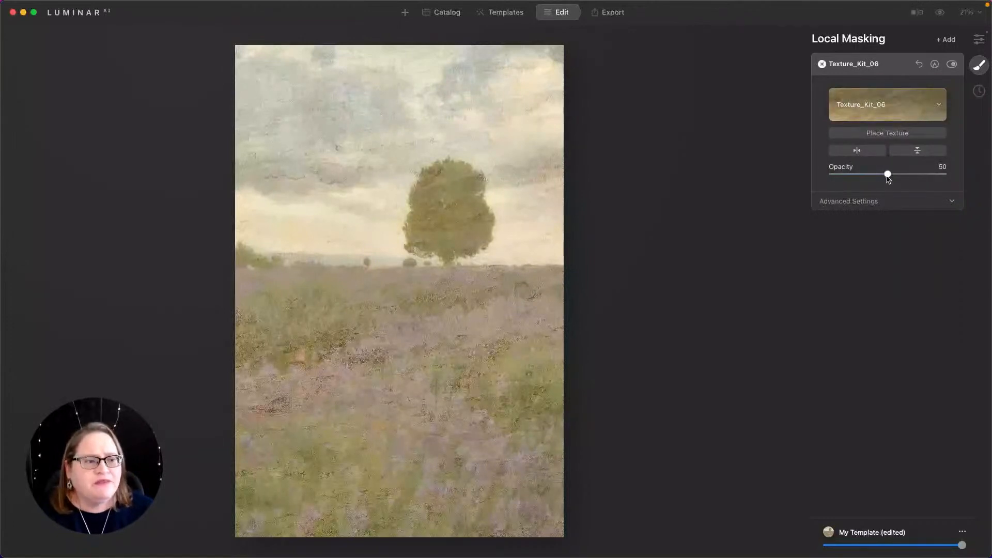
Set the texture layer to Opacity 100 with Multiply blending, Saturation -45, Hue -28 and Brightness 27
{"action": "left_click_drag", "start_coordinate": [887, 174], "coordinate": [978, 175]}
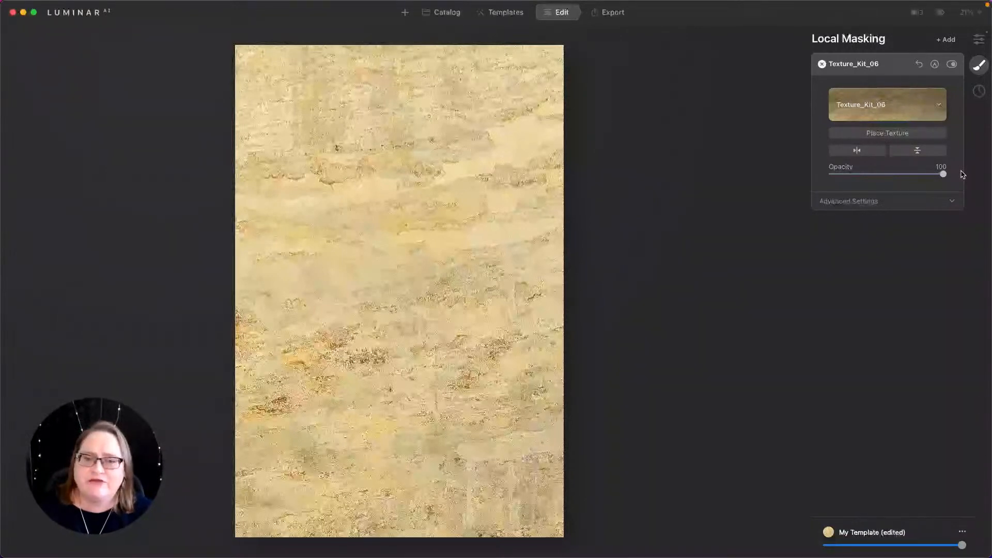
{"action": "left_click", "coordinate": [884, 202]}
{"action": "left_click", "coordinate": [873, 220]}
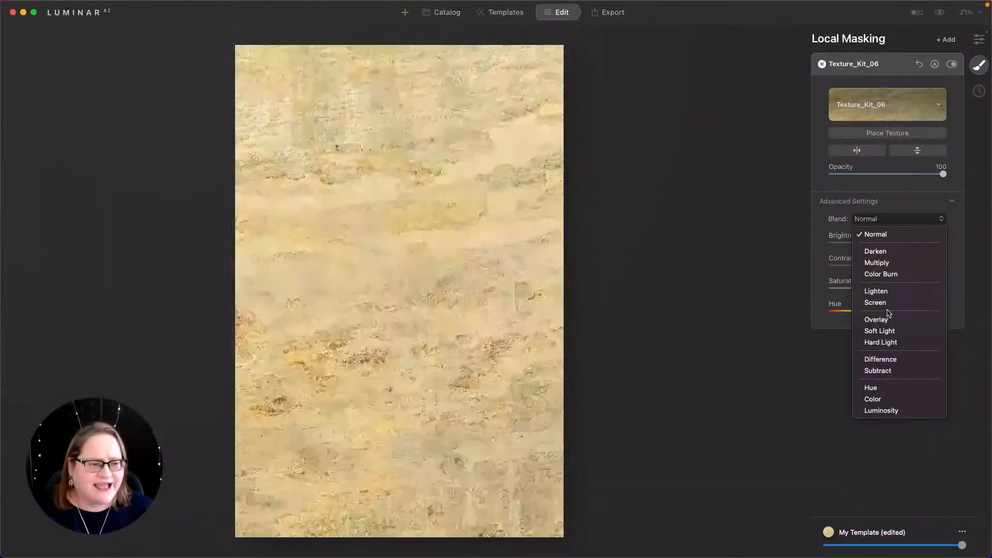
{"action": "left_click", "coordinate": [889, 263]}
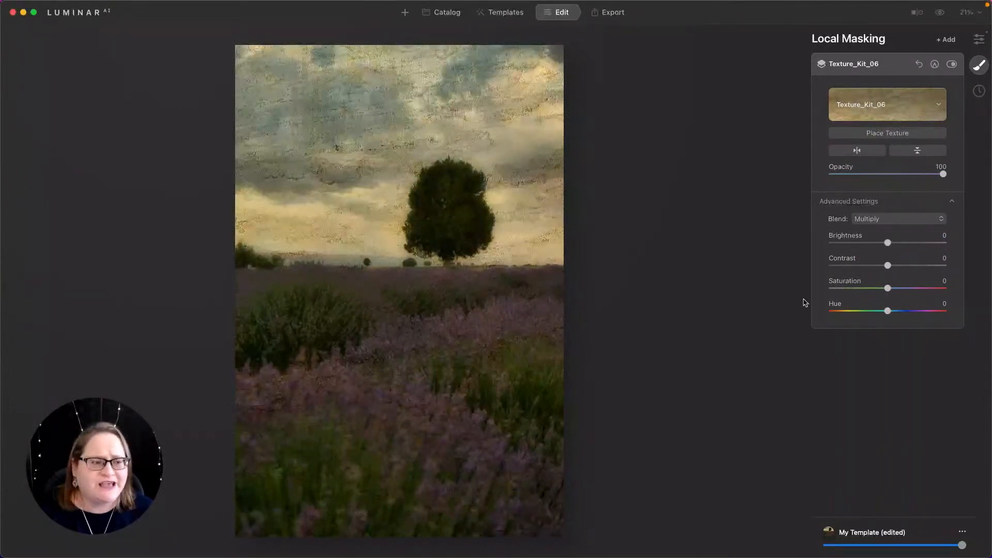
{"action": "left_click_drag", "start_coordinate": [888, 289], "coordinate": [878, 313]}
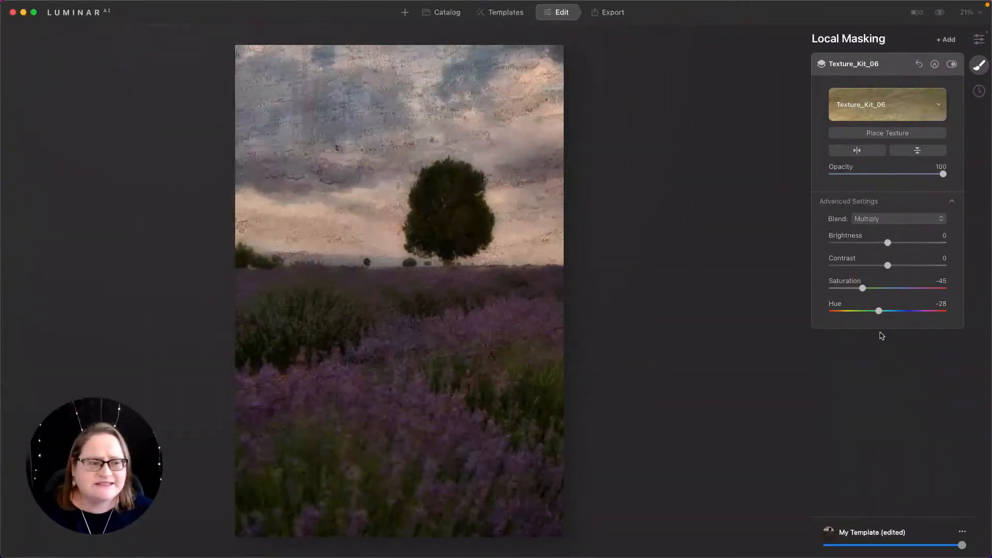
{"action": "mouse_move", "coordinate": [888, 242]}
{"action": "left_mouse_down"}
{"action": "mouse_move", "coordinate": [913, 244]}
{"action": "mouse_move", "coordinate": [903, 243]}
{"action": "left_mouse_up"}
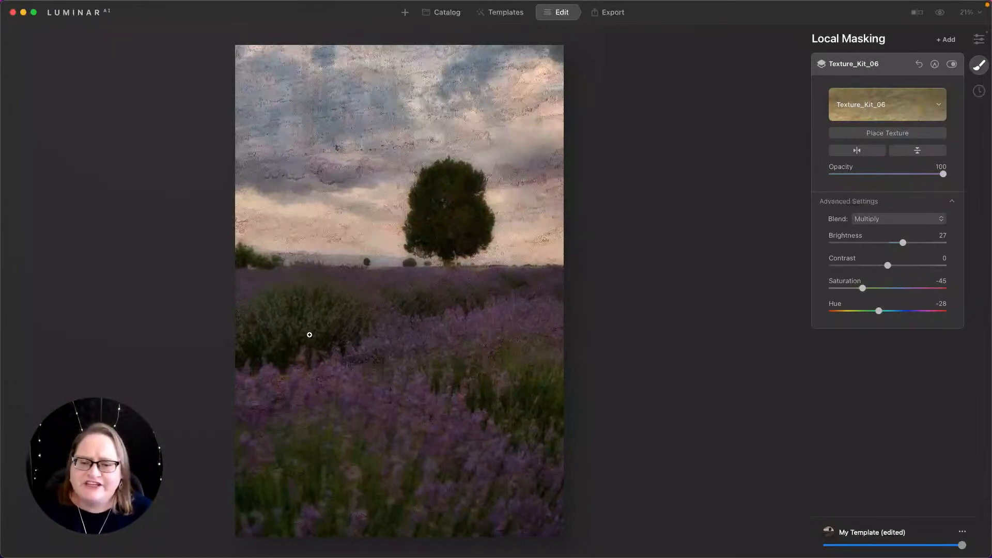
Add a Basic local adjustment with a gradient mask covering the lavender field below the horizon, and set Structure to -65
{"action": "left_click", "coordinate": [948, 42]}
{"action": "left_click", "coordinate": [937, 55]}
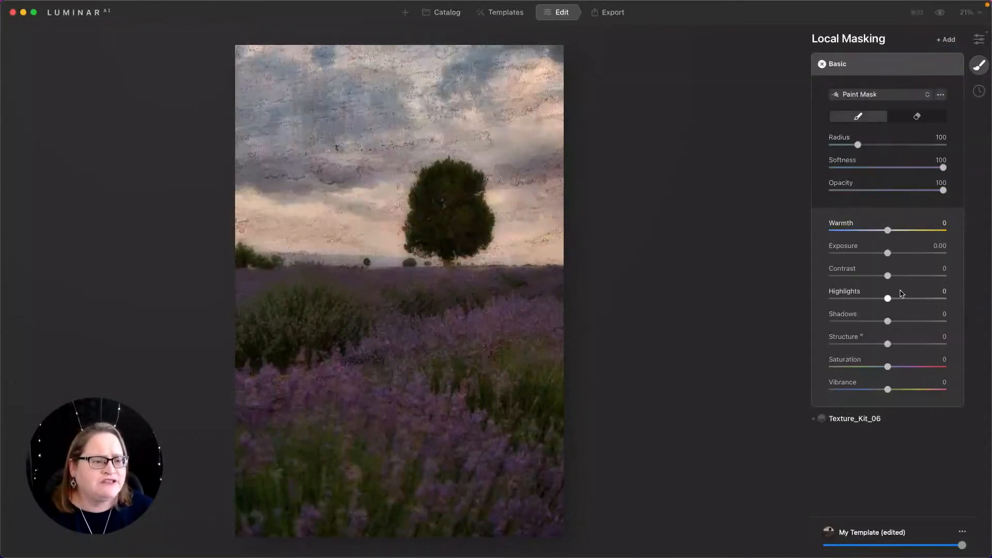
{"action": "left_click", "coordinate": [883, 98]}
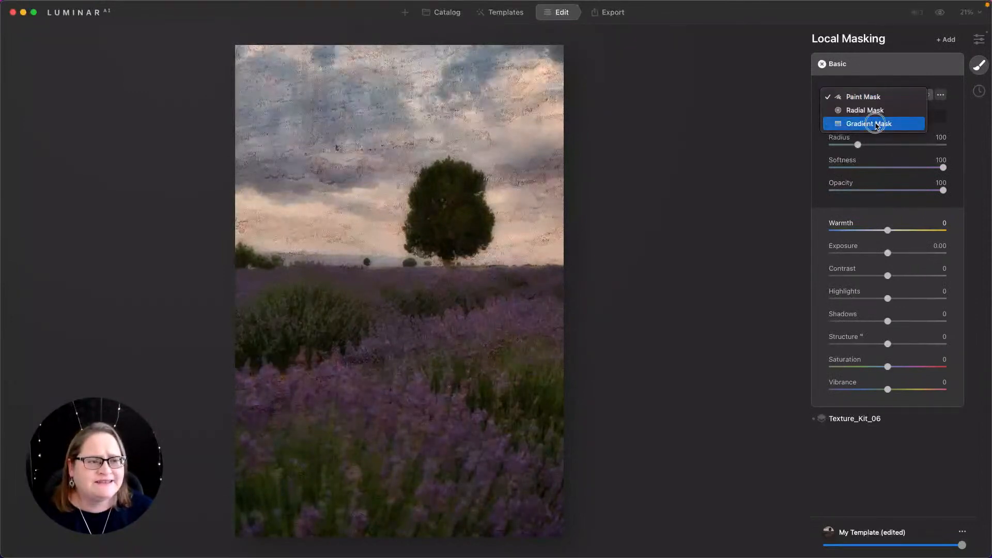
{"action": "left_click", "coordinate": [876, 125]}
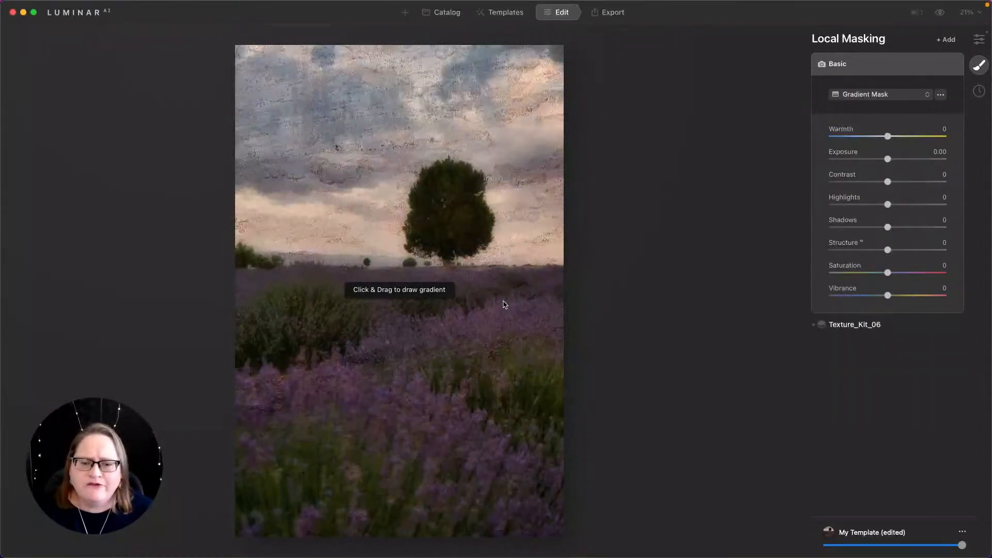
{"action": "left_click_drag", "start_coordinate": [504, 304], "coordinate": [498, 270]}
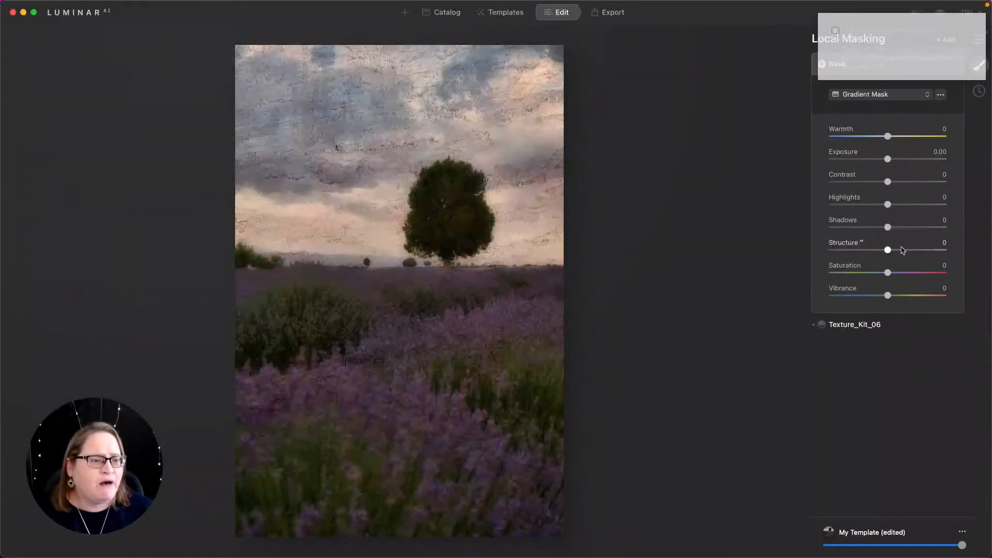
{"action": "left_click_drag", "start_coordinate": [887, 250], "coordinate": [846, 265]}
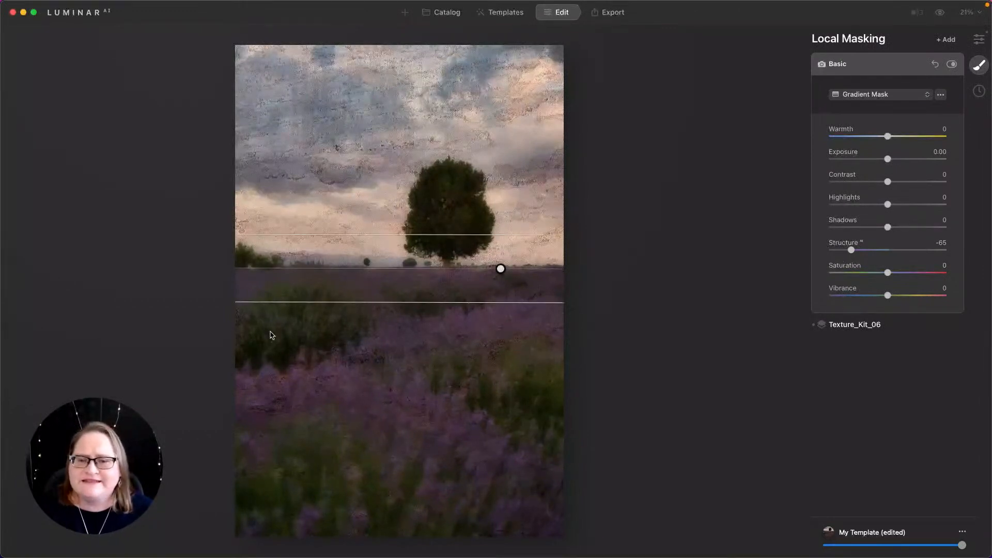
{"action": "left_click", "coordinate": [877, 71]}
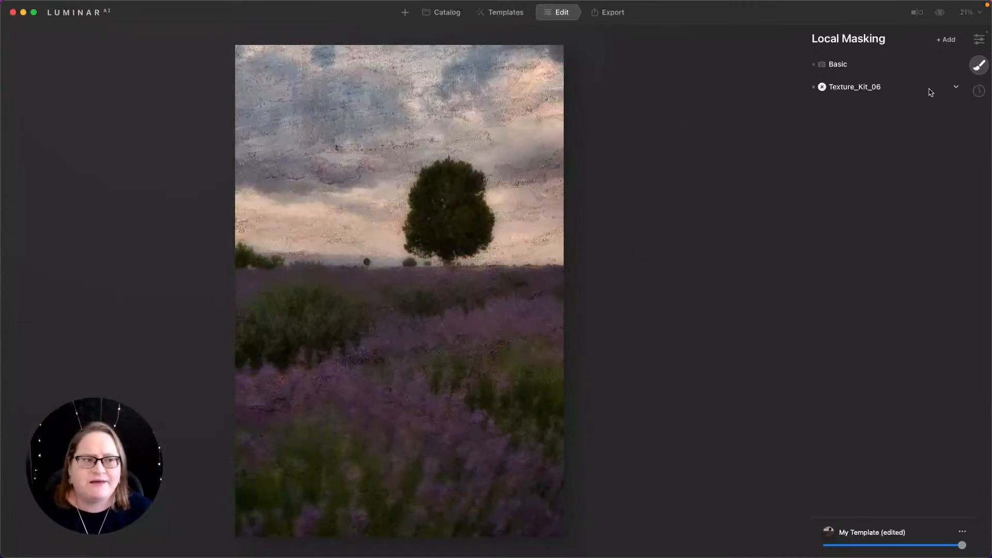
Add a second local texture layer using the same yellow Texture_Kit_06 texture
{"action": "left_click", "coordinate": [949, 40]}
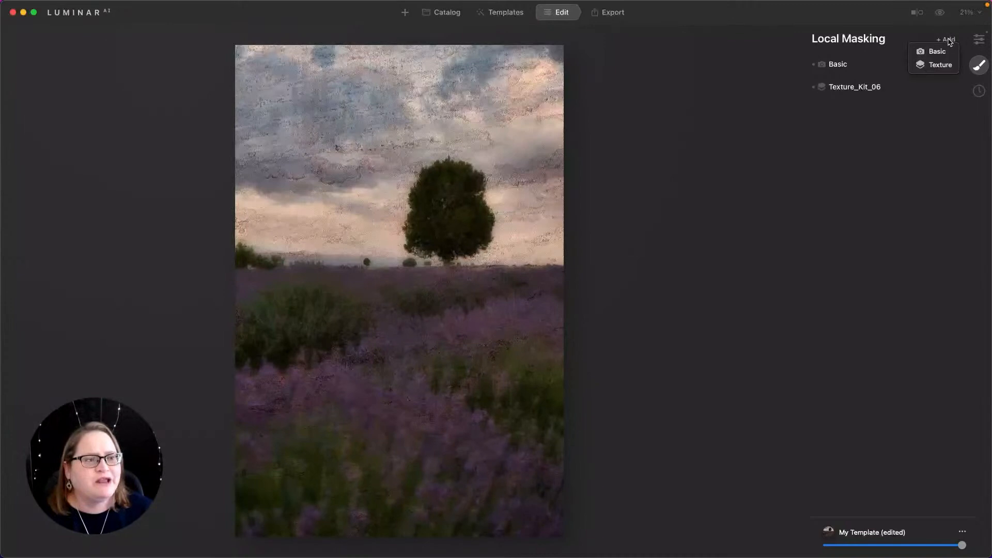
{"action": "left_click", "coordinate": [934, 63]}
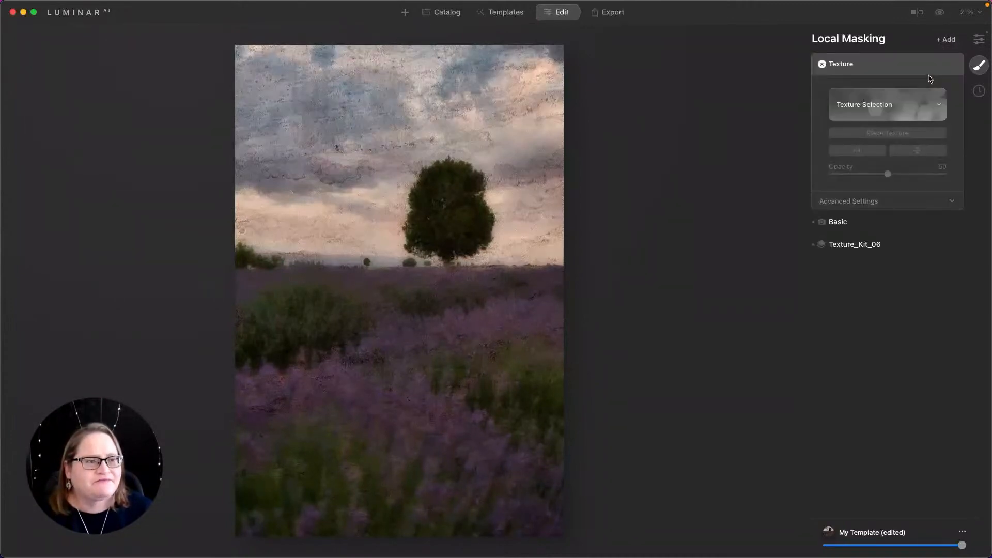
{"action": "left_click", "coordinate": [878, 110]}
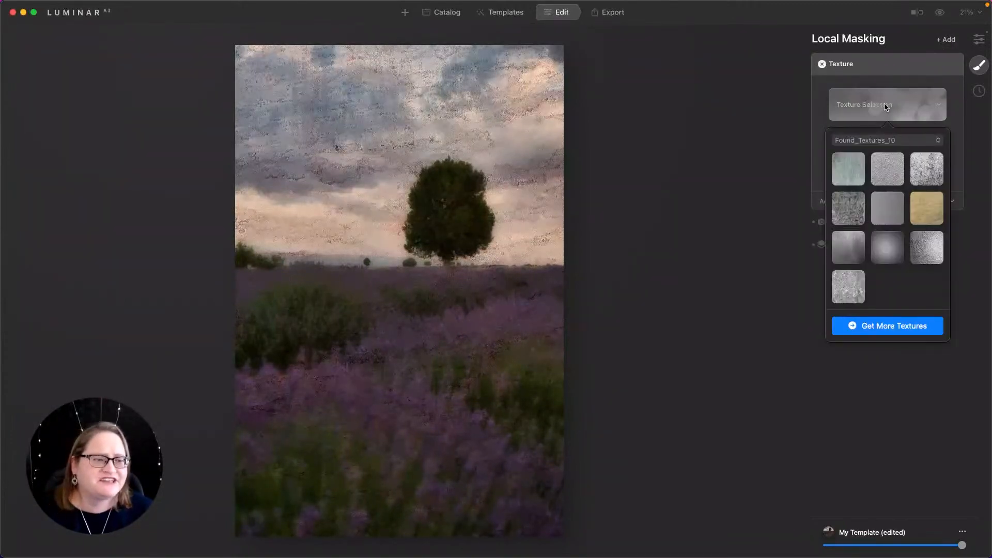
{"action": "left_click", "coordinate": [924, 209]}
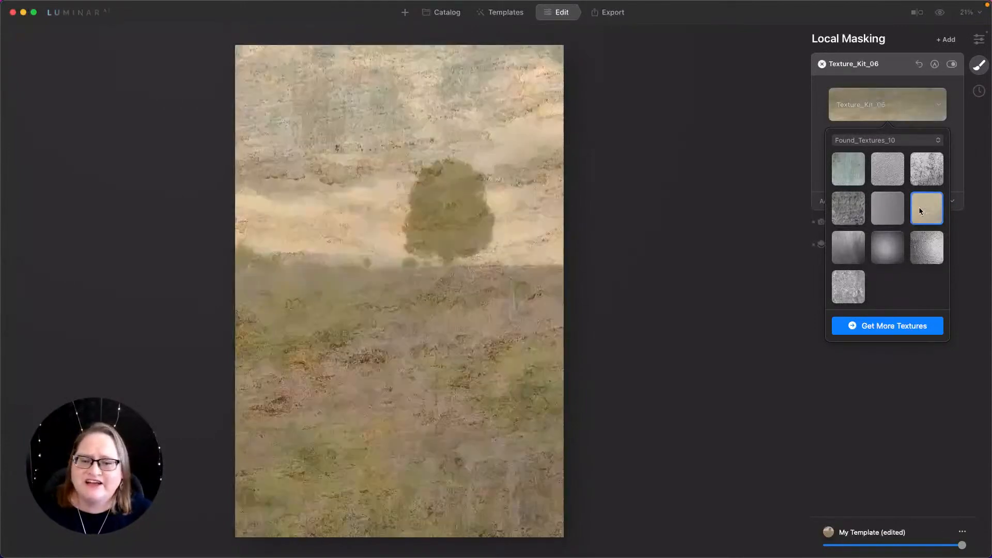
Limit the second texture to the lavender field with a gradient mask drawn across the horizon
{"action": "left_click", "coordinate": [934, 65]}
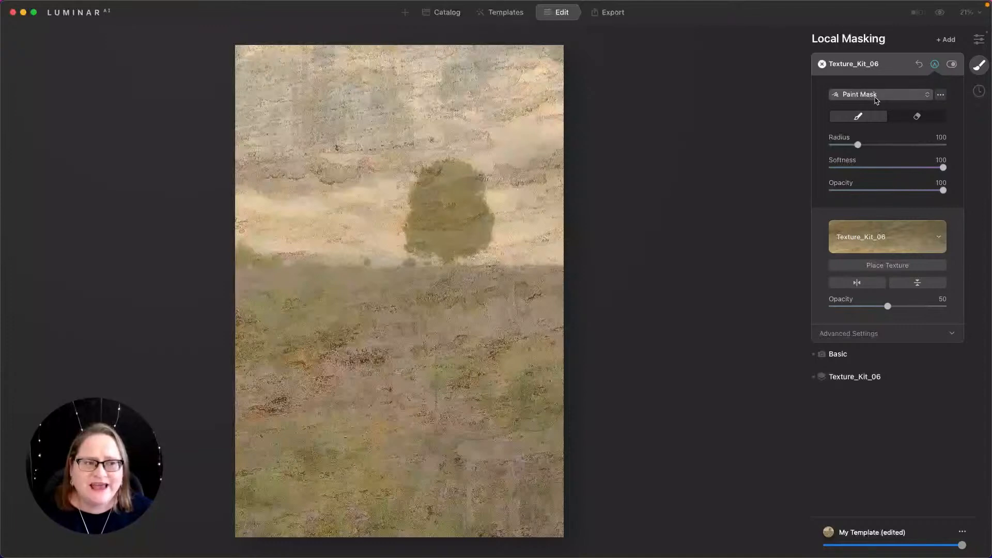
{"action": "left_click", "coordinate": [873, 97]}
{"action": "left_click", "coordinate": [876, 125]}
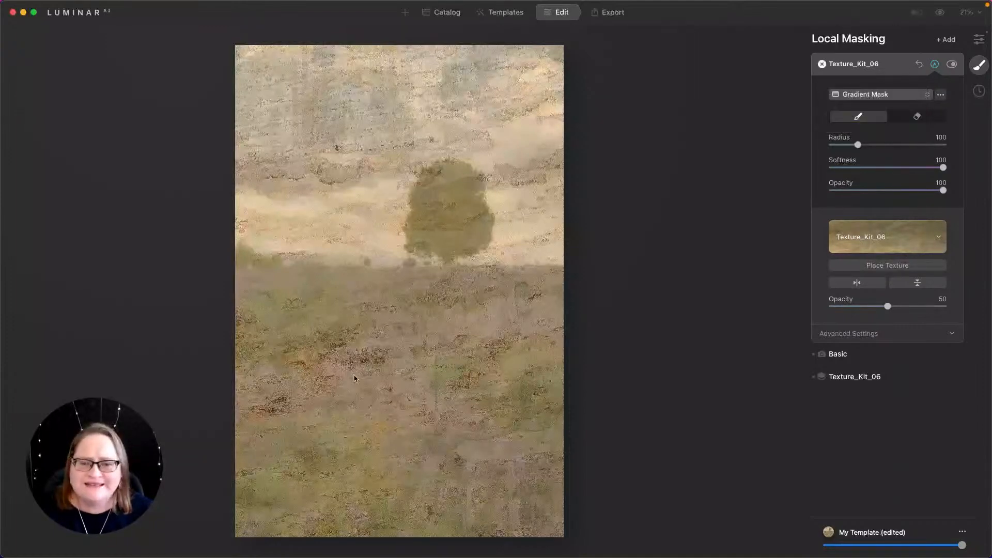
{"action": "left_click_drag", "start_coordinate": [394, 311], "coordinate": [394, 231]}
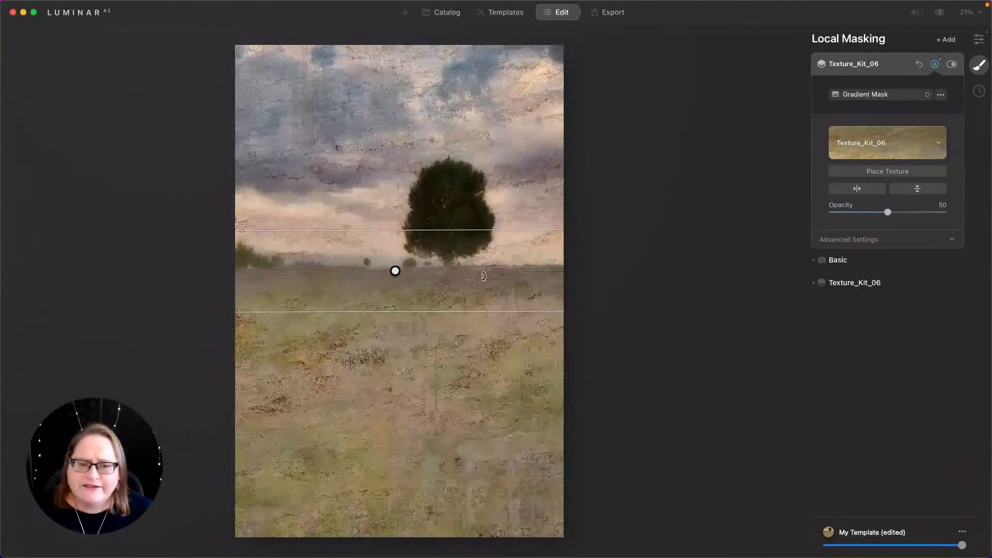
Set the second texture to Overlay blending, Saturation -70 and Opacity 30, and compare the result with the unedited photo
{"action": "left_click", "coordinate": [861, 239]}
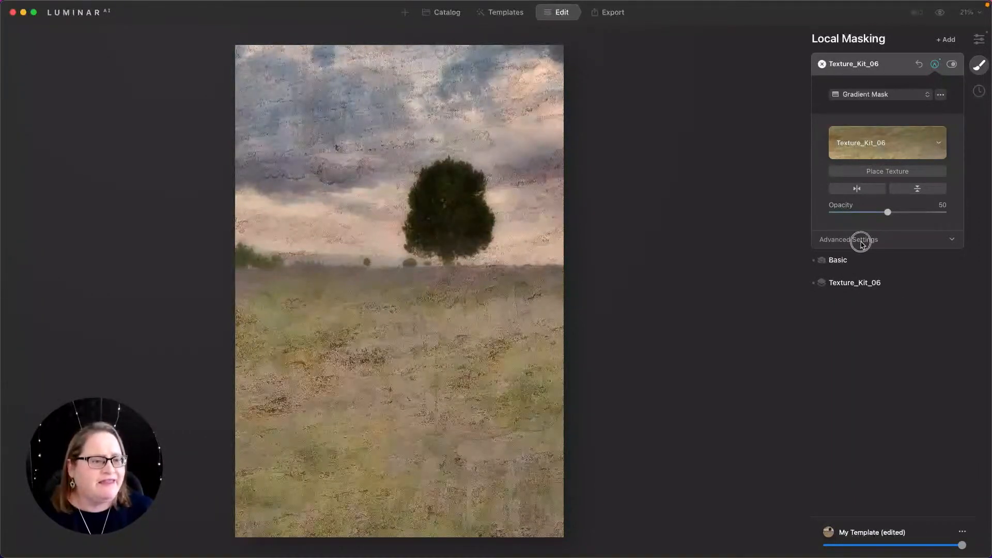
{"action": "left_click", "coordinate": [873, 260]}
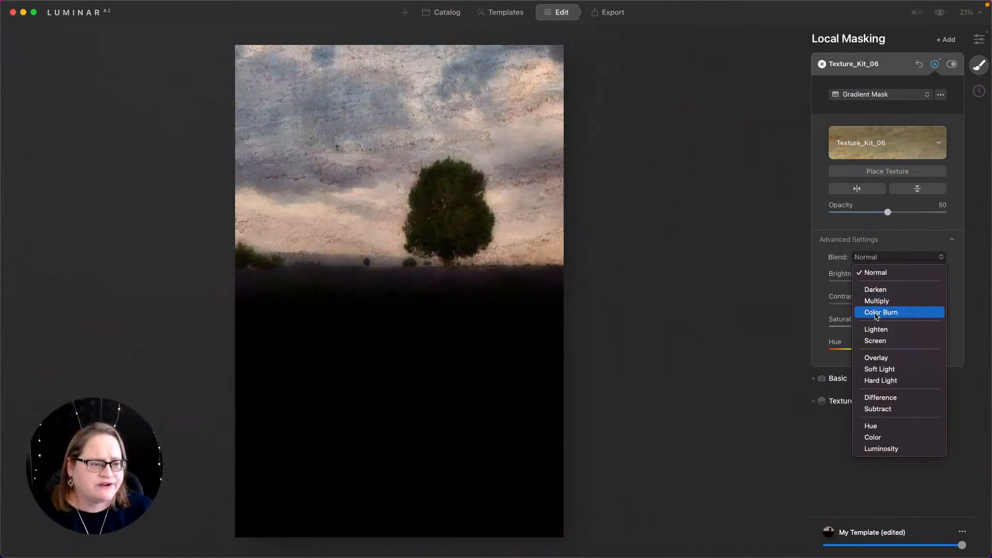
{"action": "left_click", "coordinate": [875, 358]}
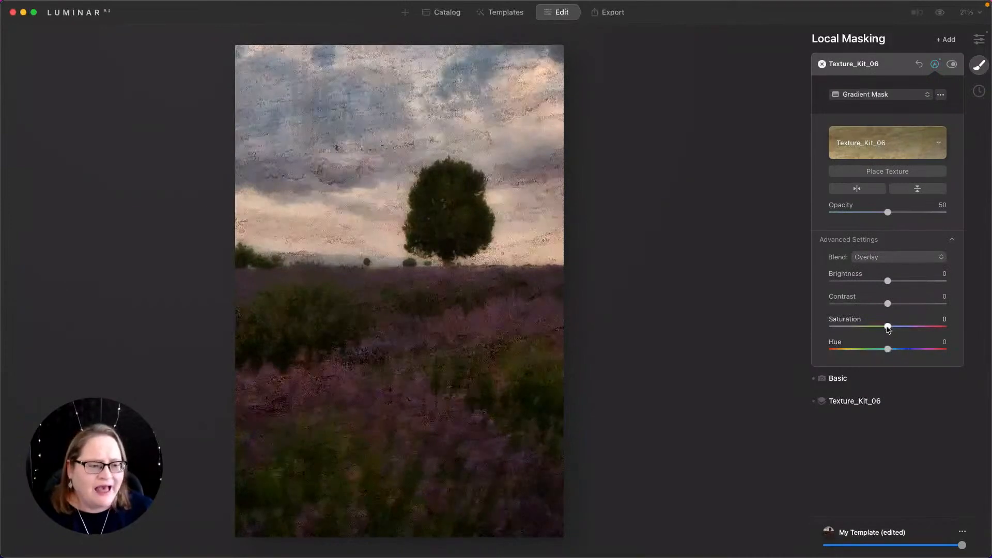
{"action": "left_click_drag", "start_coordinate": [887, 326], "coordinate": [844, 328]}
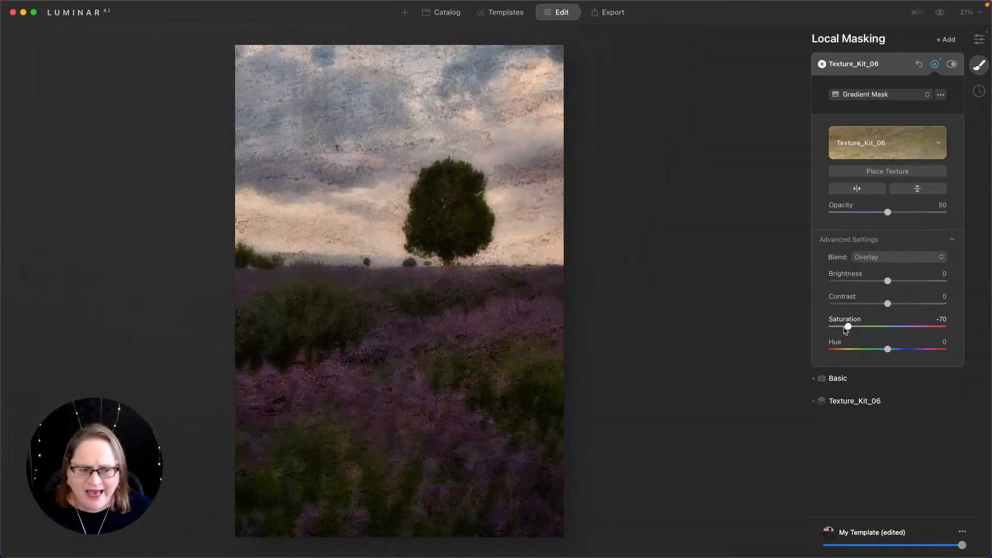
{"action": "left_click_drag", "start_coordinate": [887, 212], "coordinate": [859, 218]}
{"action": "left_click_drag", "start_coordinate": [867, 215], "coordinate": [865, 216]}
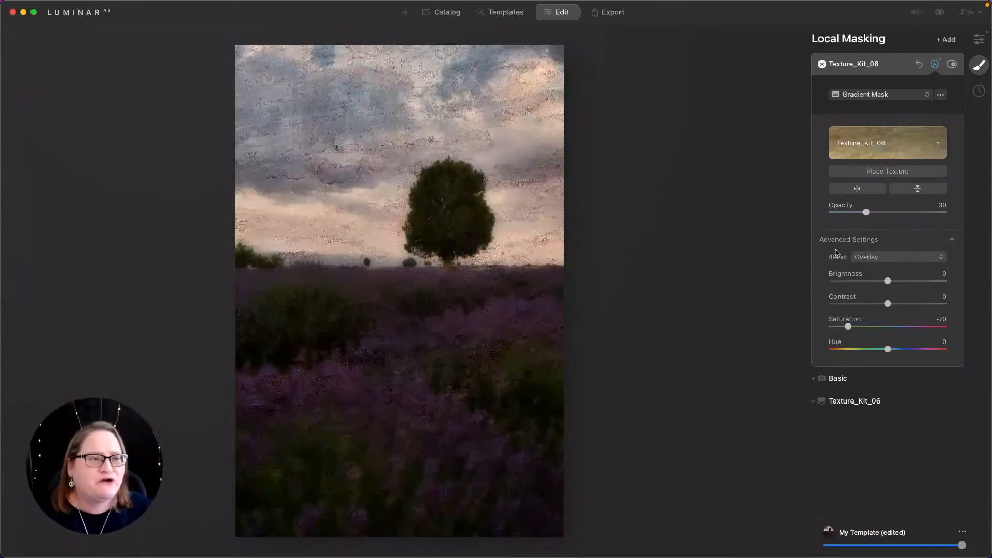
{"action": "left_click", "coordinate": [939, 17]}
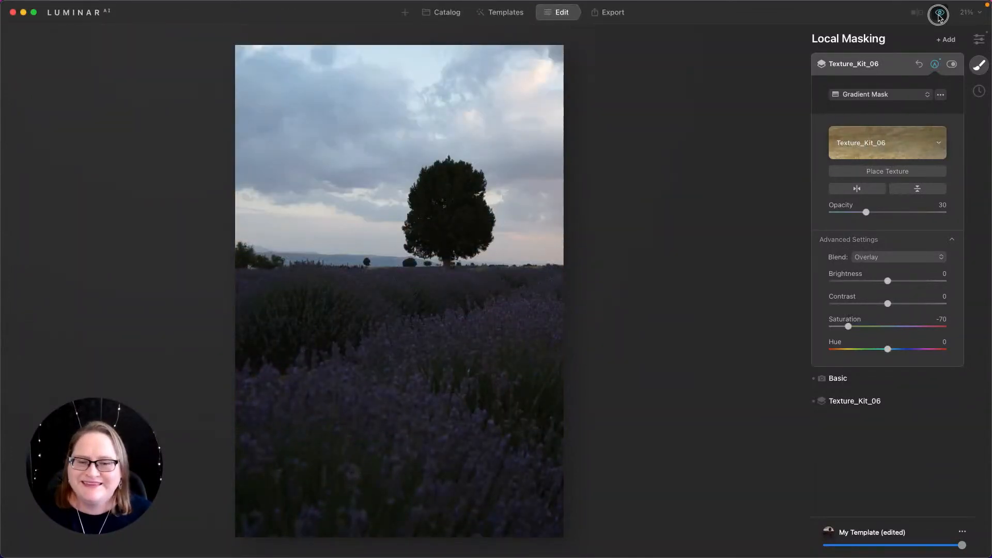
{"action": "left_click", "coordinate": [939, 15]}
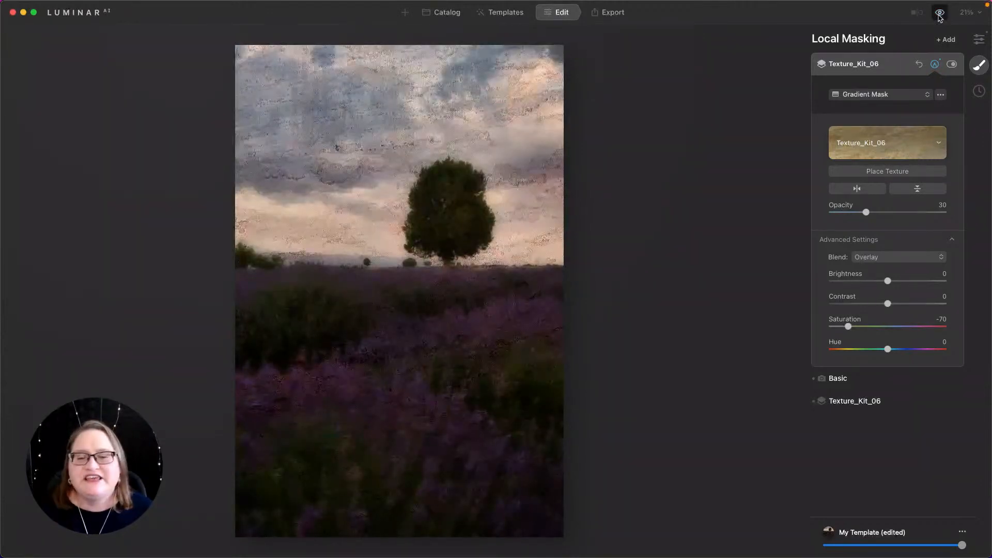